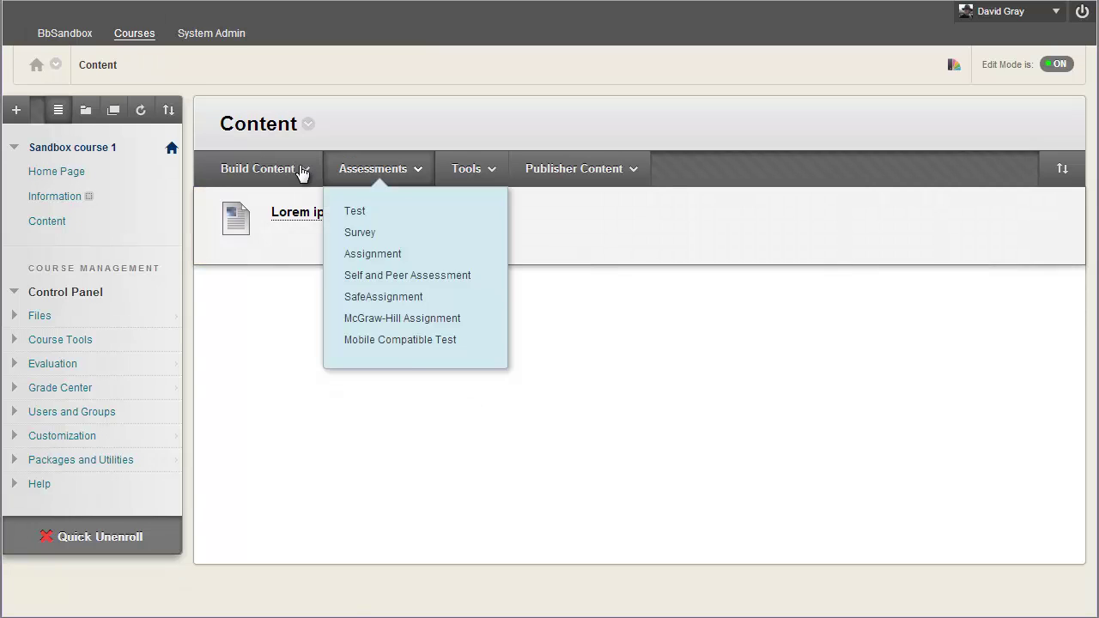
# Create the 'inline assignment demo' assignment worth 15 points with unlimited attempts, then open it.
pyautogui.moveTo(388, 176)
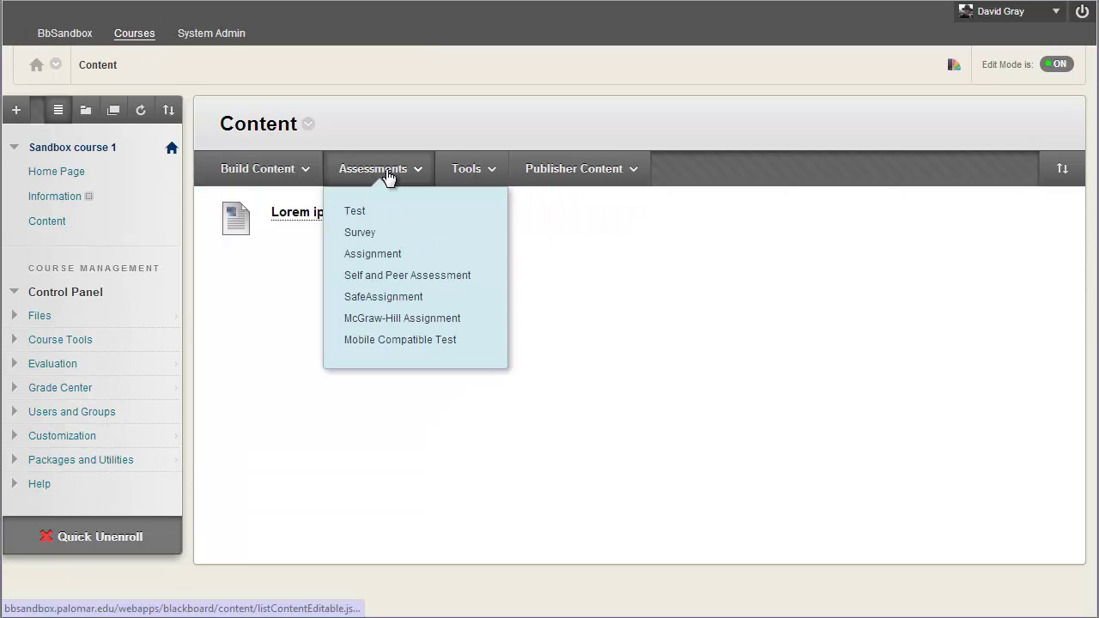
pyautogui.click(396, 256)
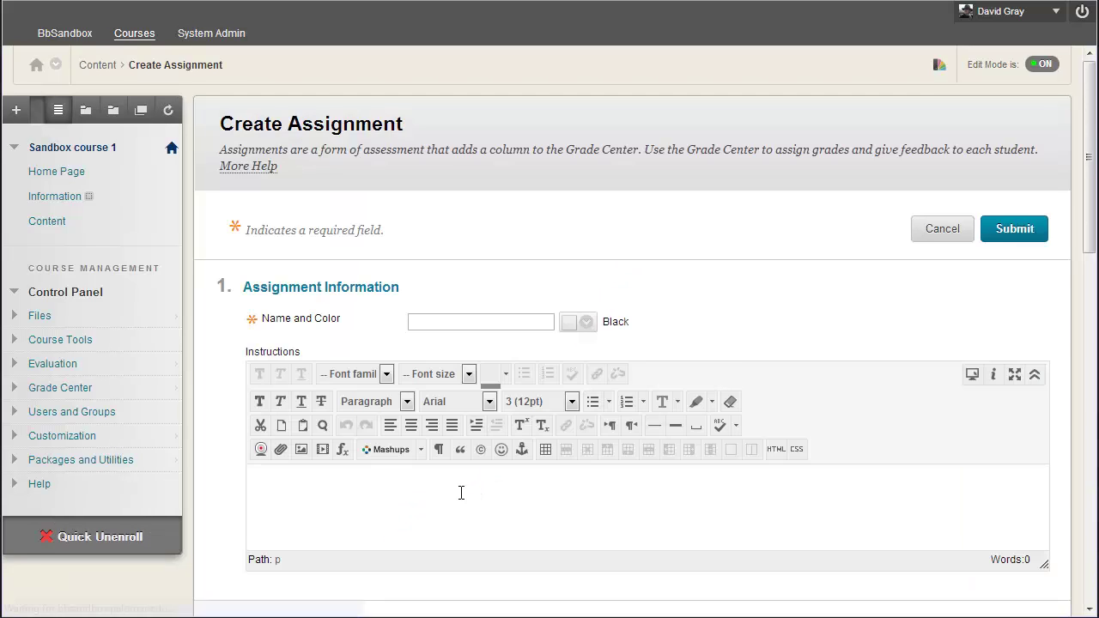
pyautogui.click(542, 323)
pyautogui.click(542, 323)
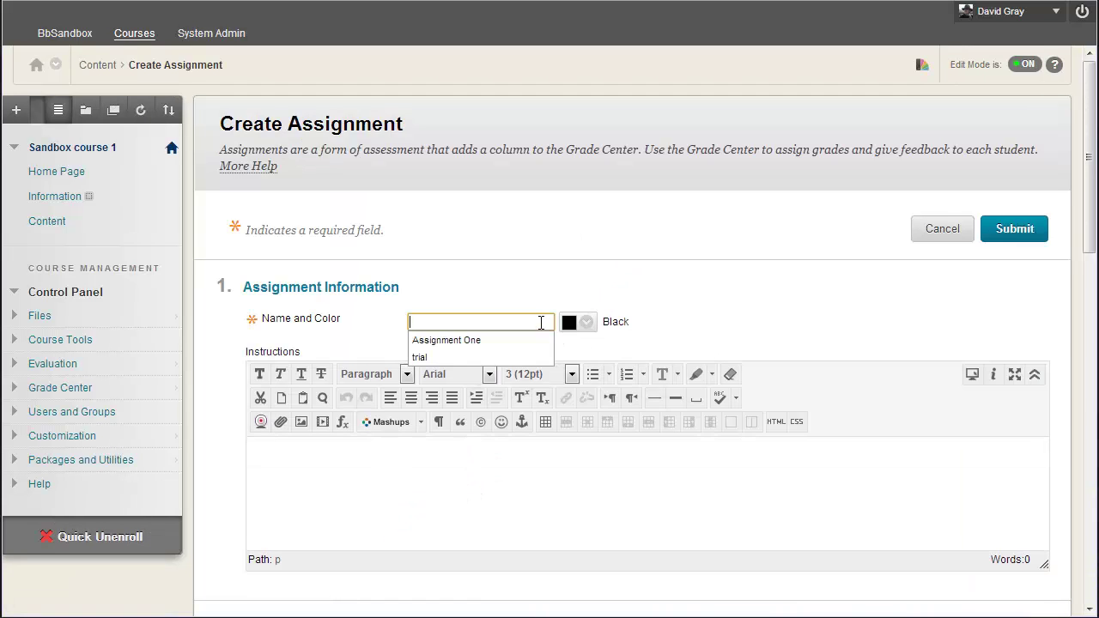
pyautogui.click(541, 323)
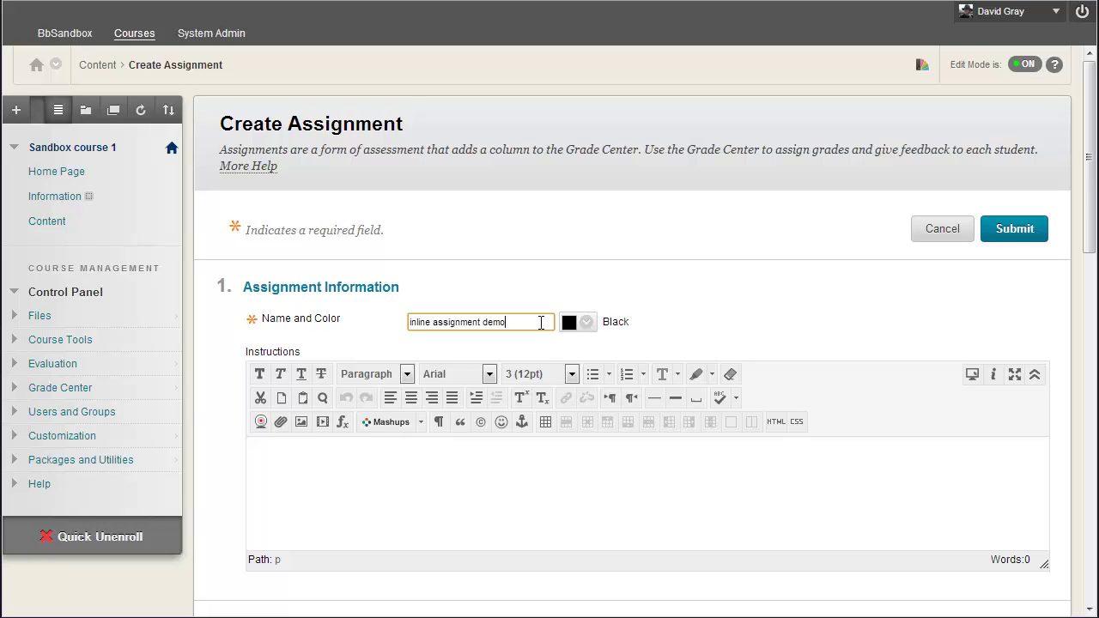
pyautogui.scroll(-6, 764, 244)
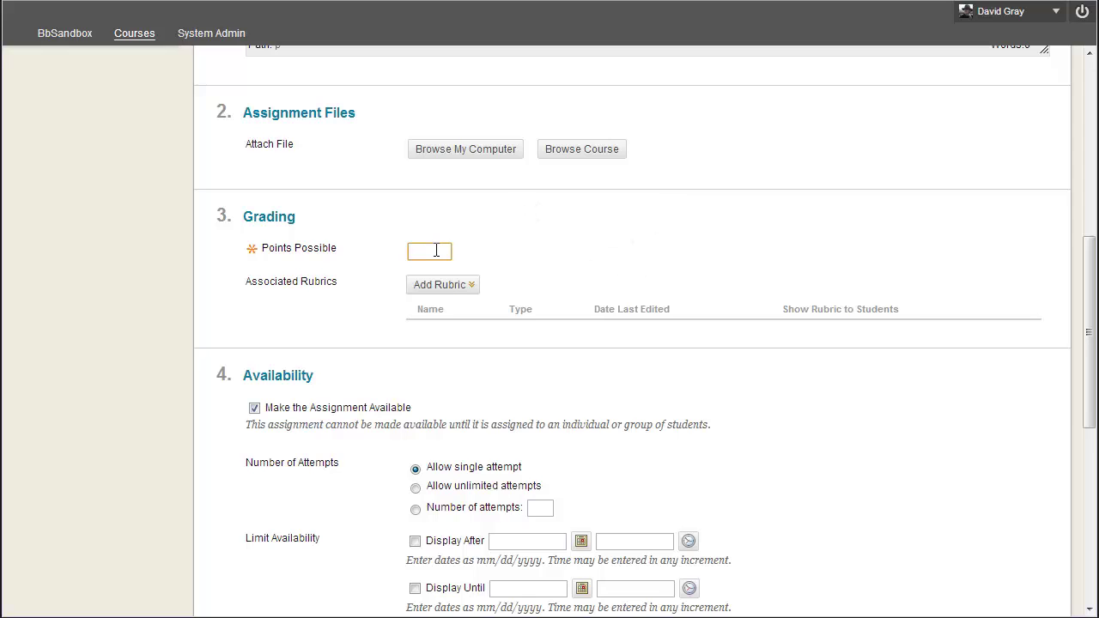
pyautogui.write('15')
pyautogui.click(594, 256)
pyautogui.scroll(-3, 692, 297)
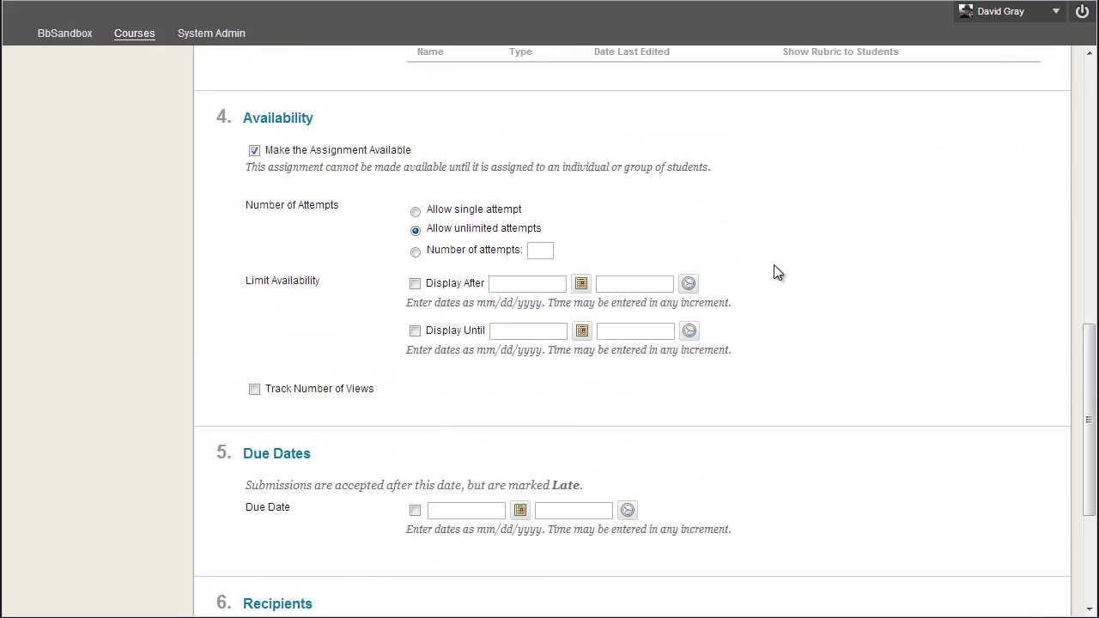
pyautogui.scroll(-3, 856, 285)
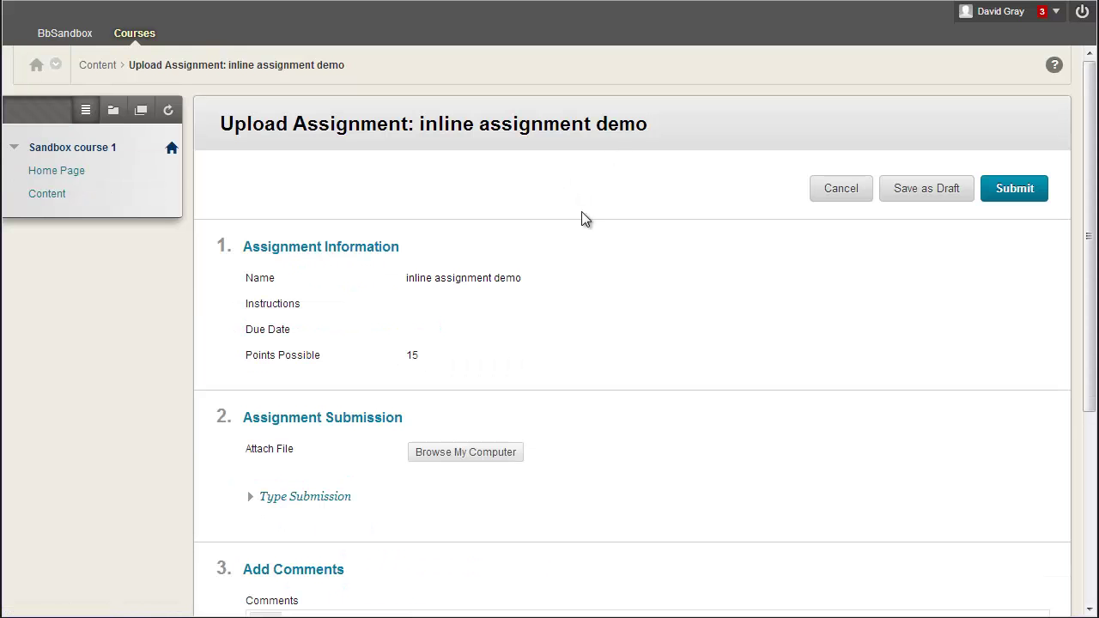
# Attach Blackboard Essentials.pptx from the Desktop to the submission.
pyautogui.scroll(-3, 481, 298)
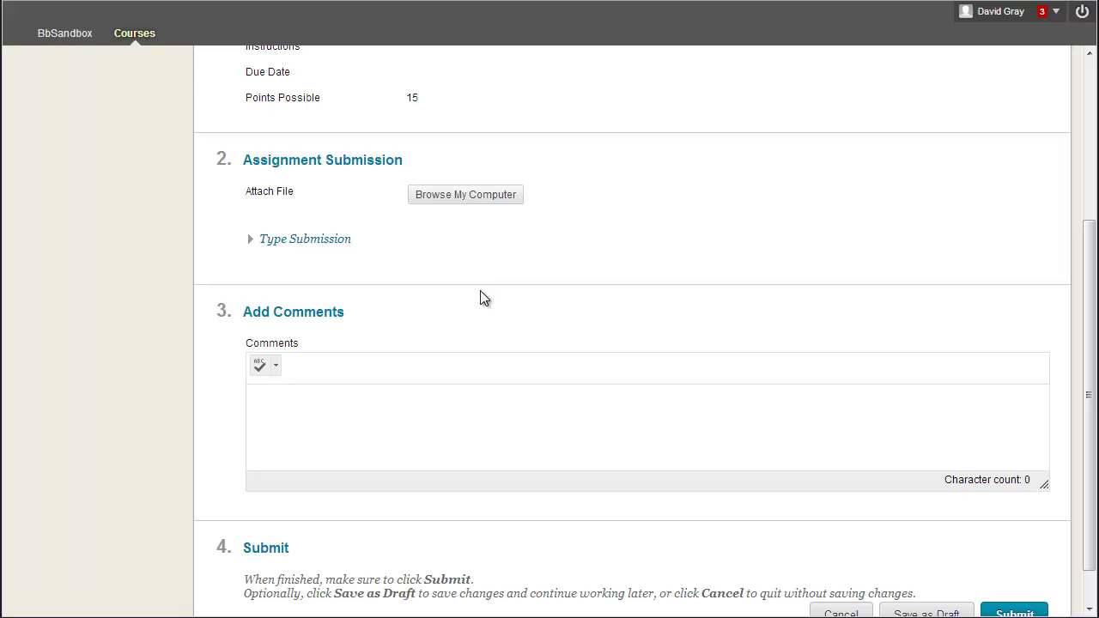
pyautogui.click(498, 197)
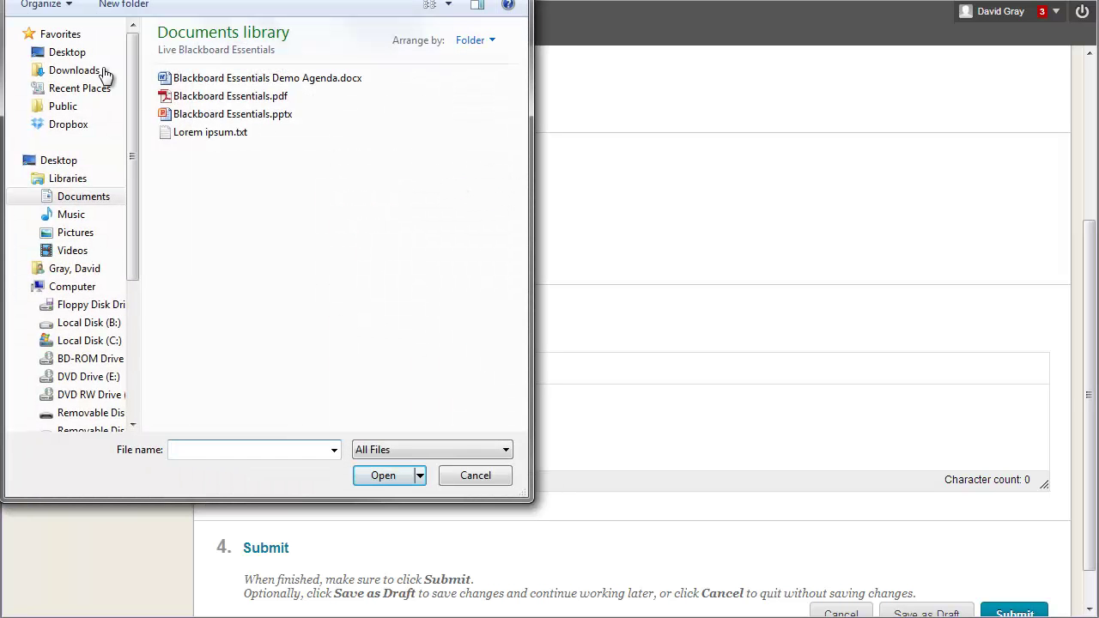
pyautogui.click(59, 52)
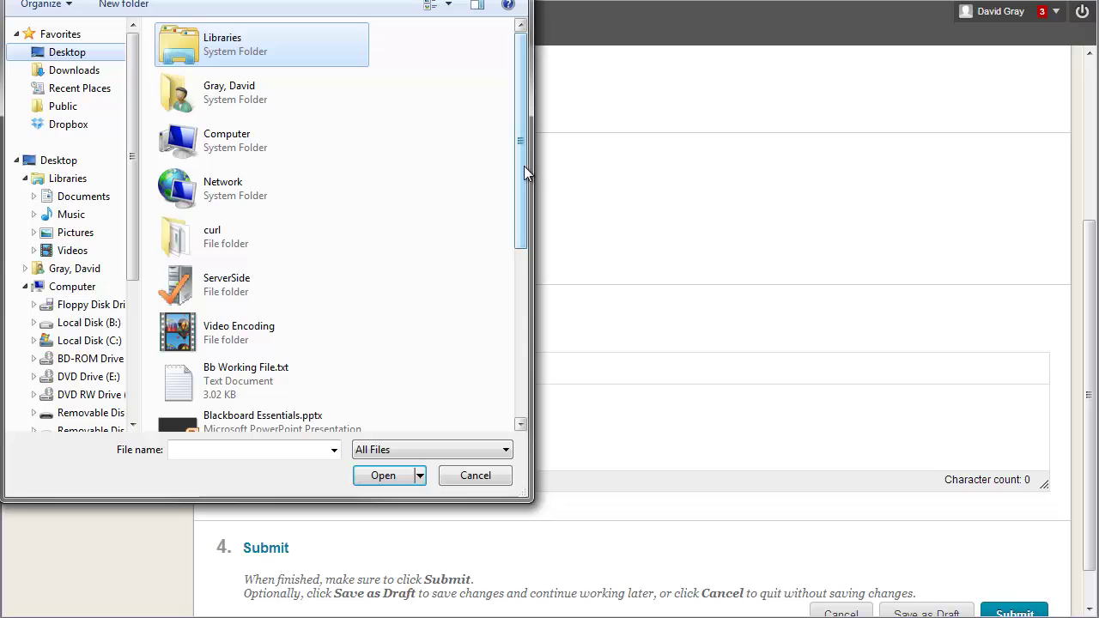
pyautogui.moveTo(521, 189); pyautogui.dragTo(520, 335)
pyautogui.click(287, 165)
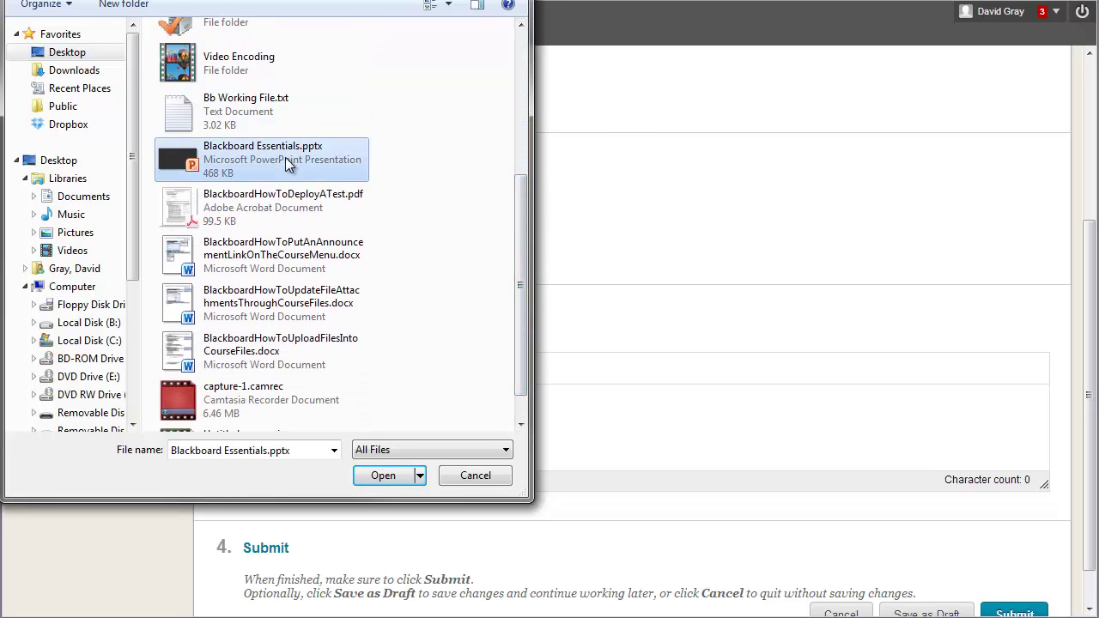
pyautogui.doubleClick(288, 165)
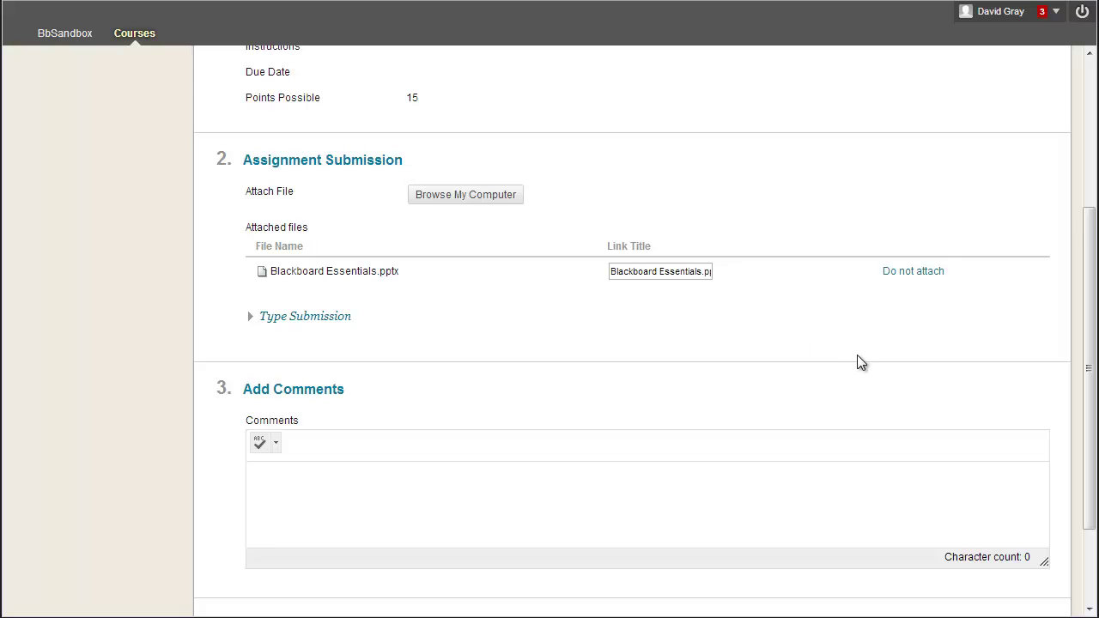
# Submit Blackboard Essentials.pptx as the first attempt.
pyautogui.scroll(-3, 887, 317)
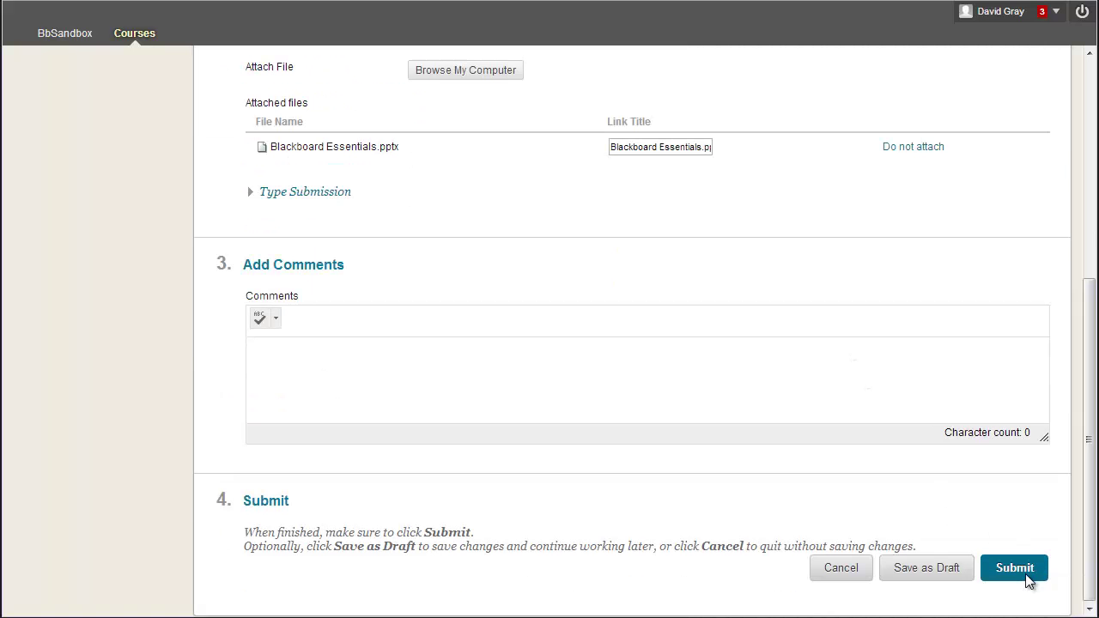
pyautogui.click(1027, 577)
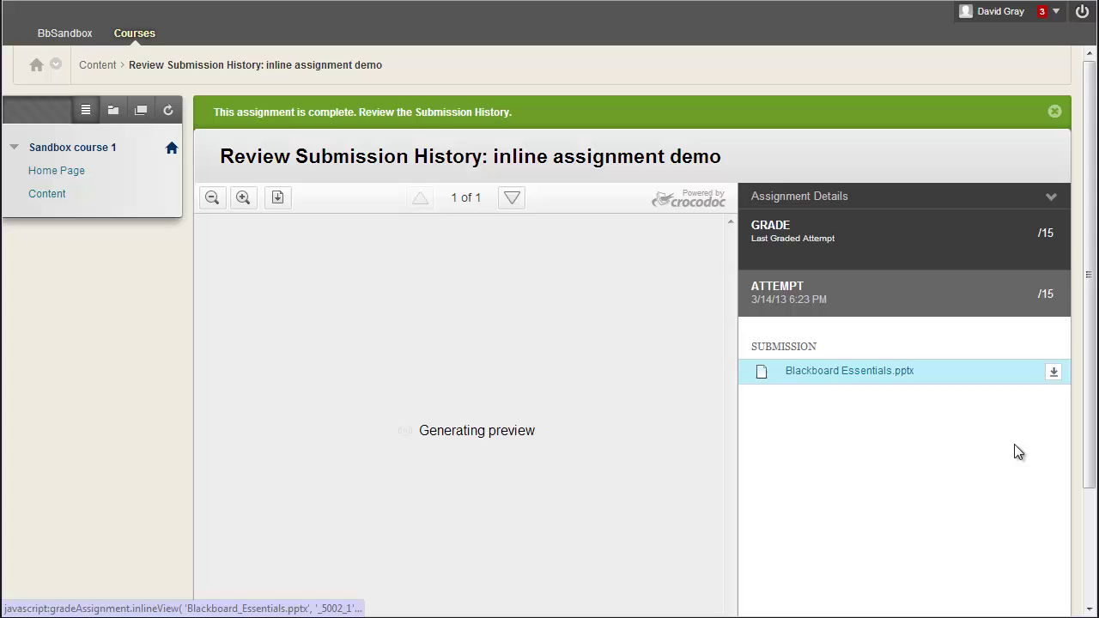
pyautogui.scroll(-3, 1000, 444)
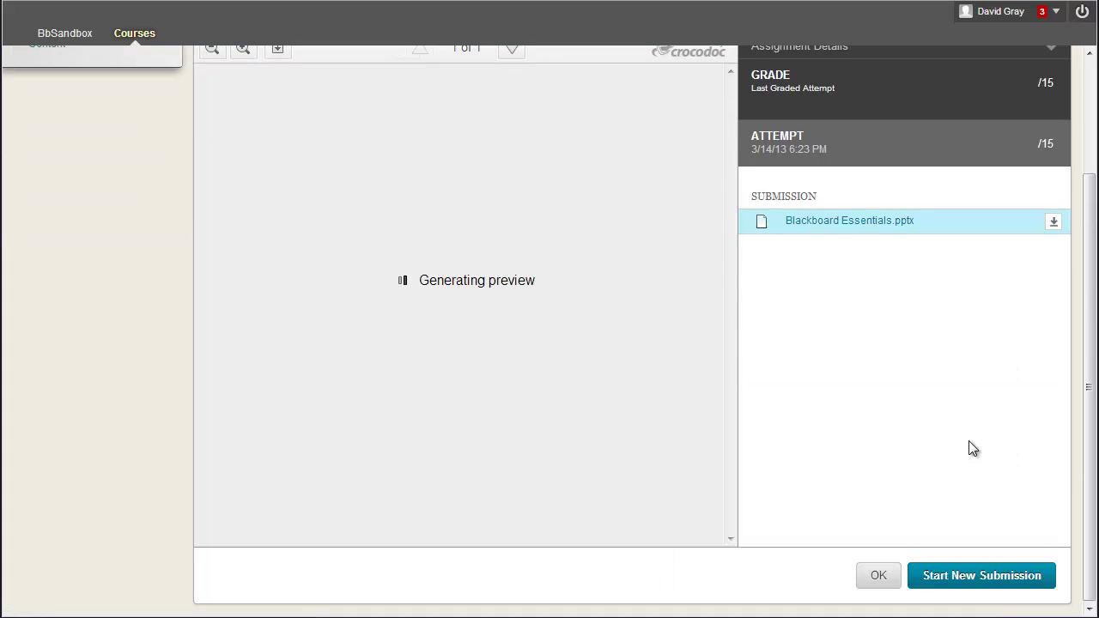
# Start a new submission and attach BlackboardHowToPutAnAnnouncementLinkOnTheCourseMenu.docx.
pyautogui.click(983, 577)
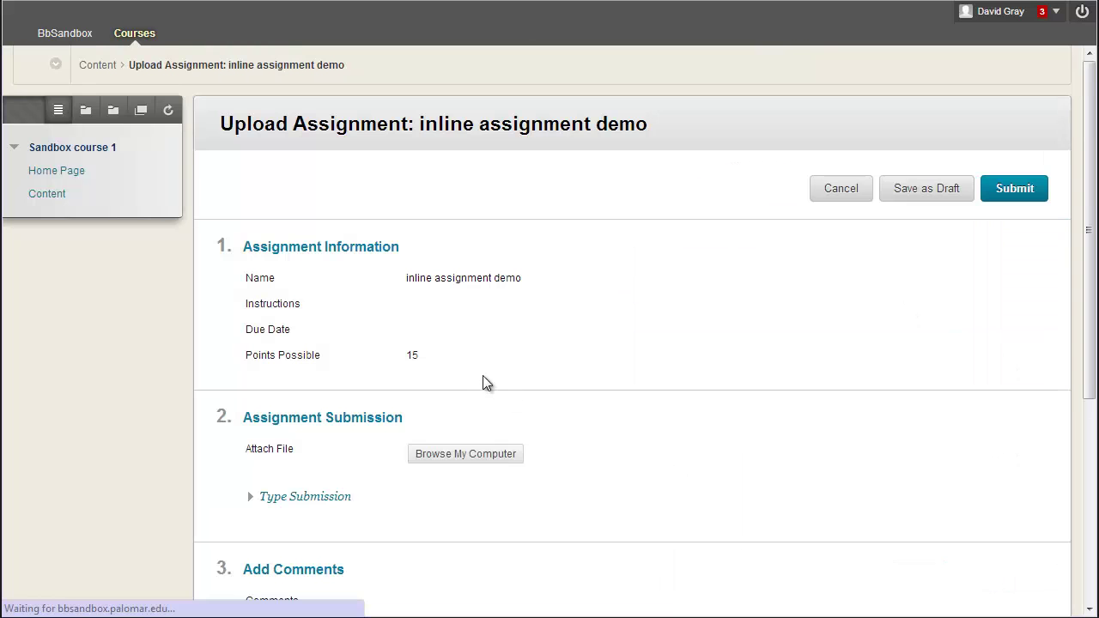
pyautogui.click(470, 452)
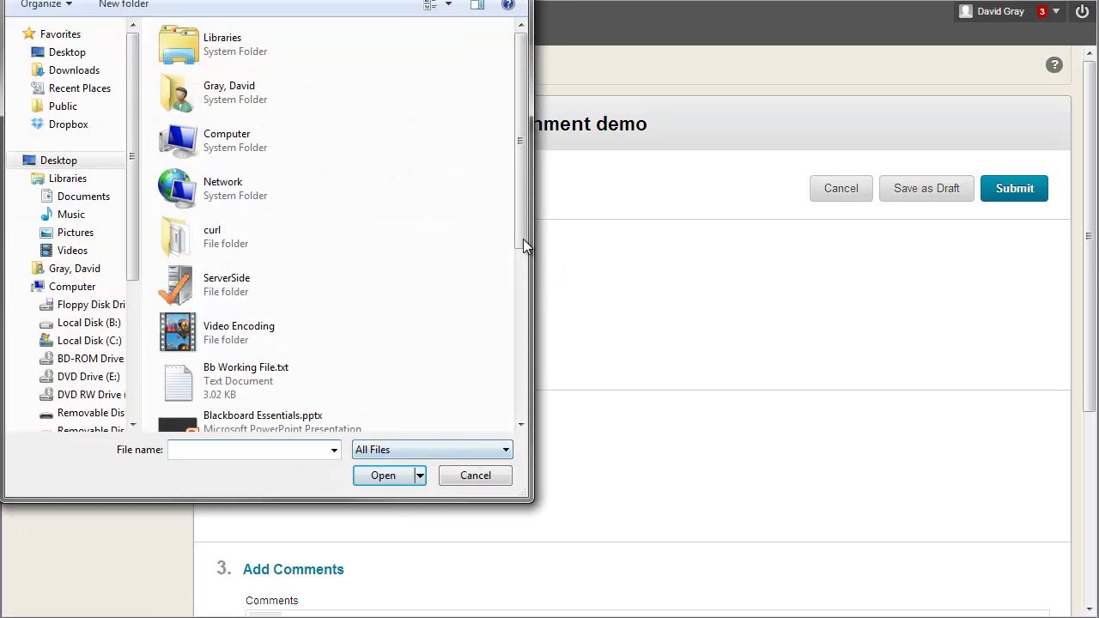
pyautogui.moveTo(517, 236); pyautogui.dragTo(512, 402)
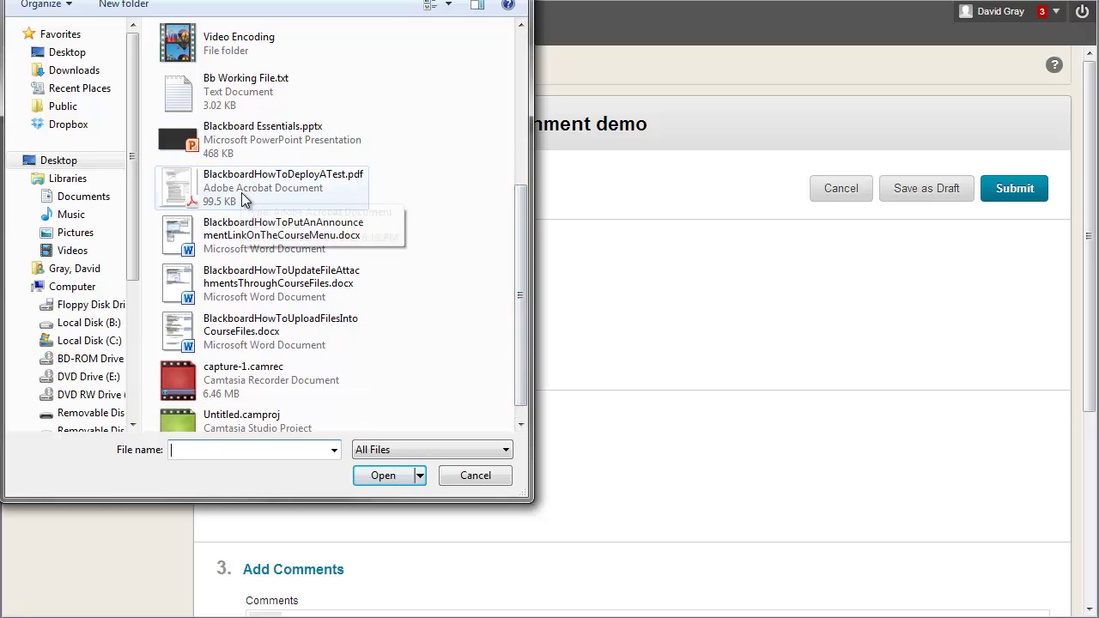
pyautogui.click(253, 243)
pyautogui.doubleClick(252, 243)
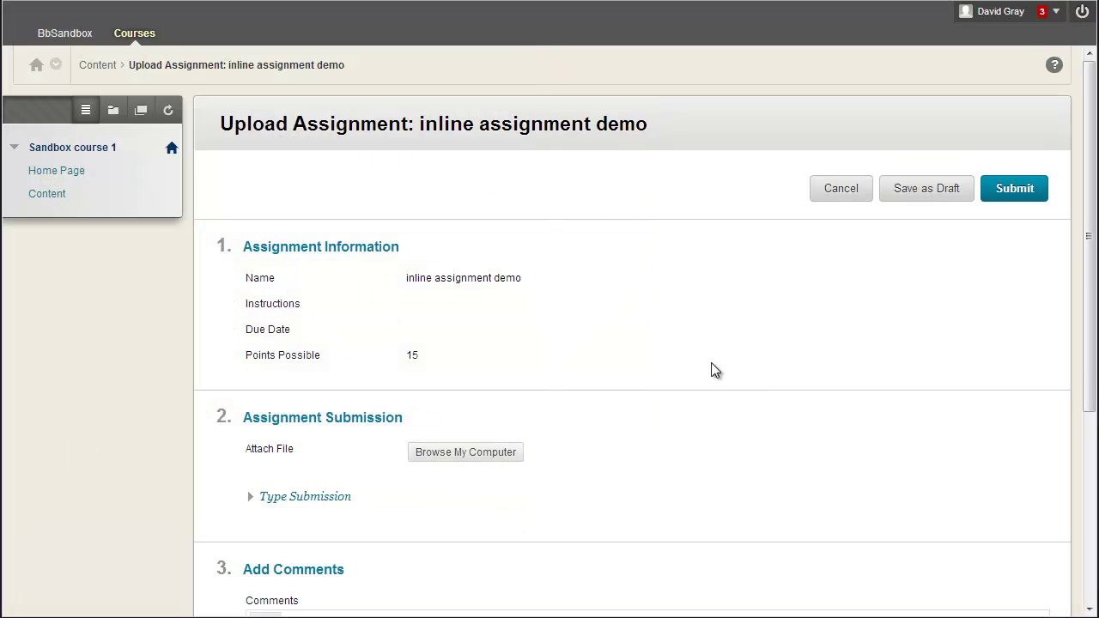
# Attach BlackboardHowToDeployATest.pdf as well and submit the second attempt.
pyautogui.click(478, 454)
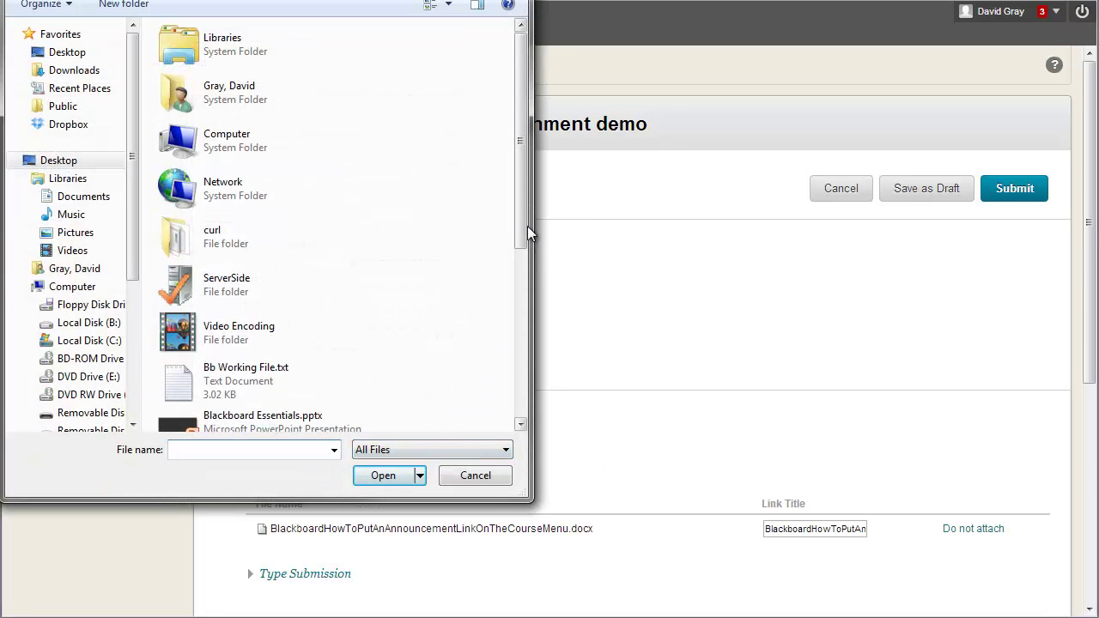
pyautogui.scroll(-5, 508, 326)
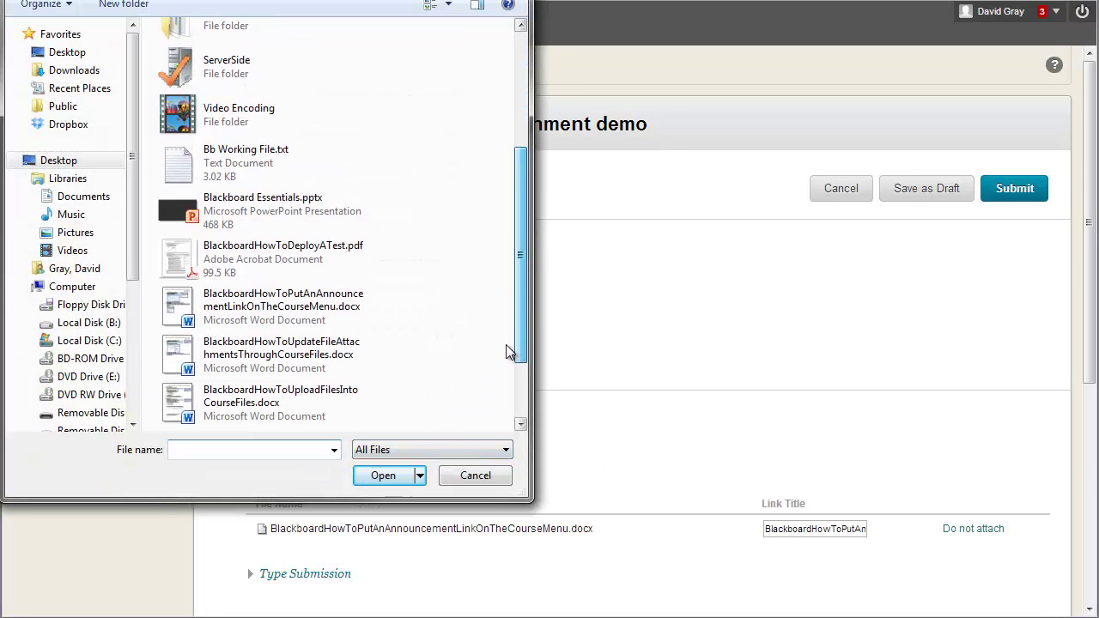
pyautogui.doubleClick(270, 243)
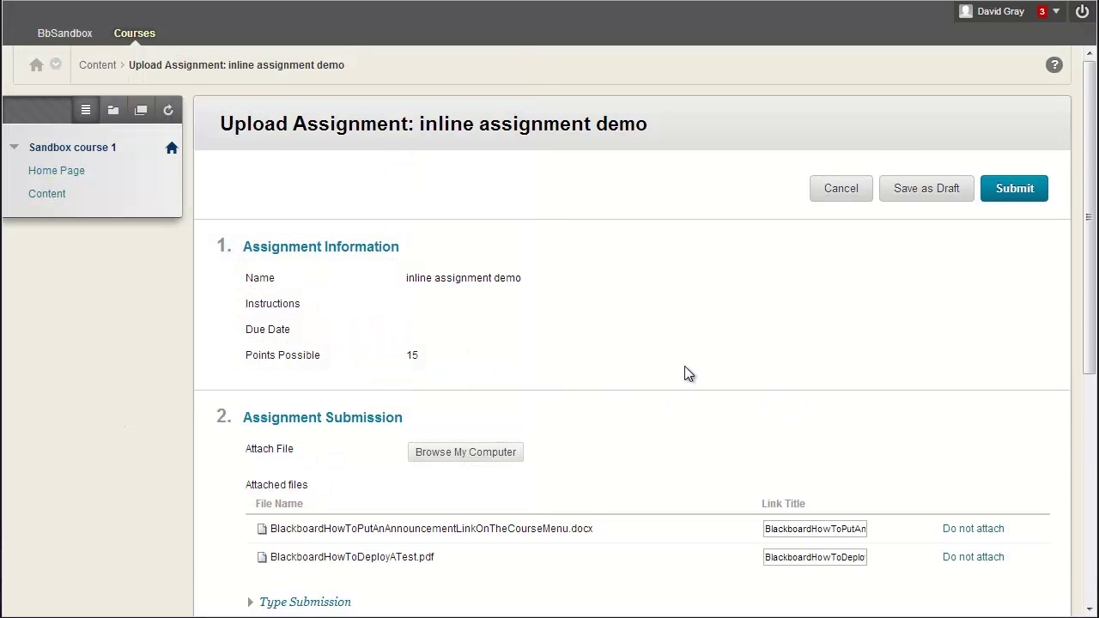
pyautogui.scroll(-5, 685, 365)
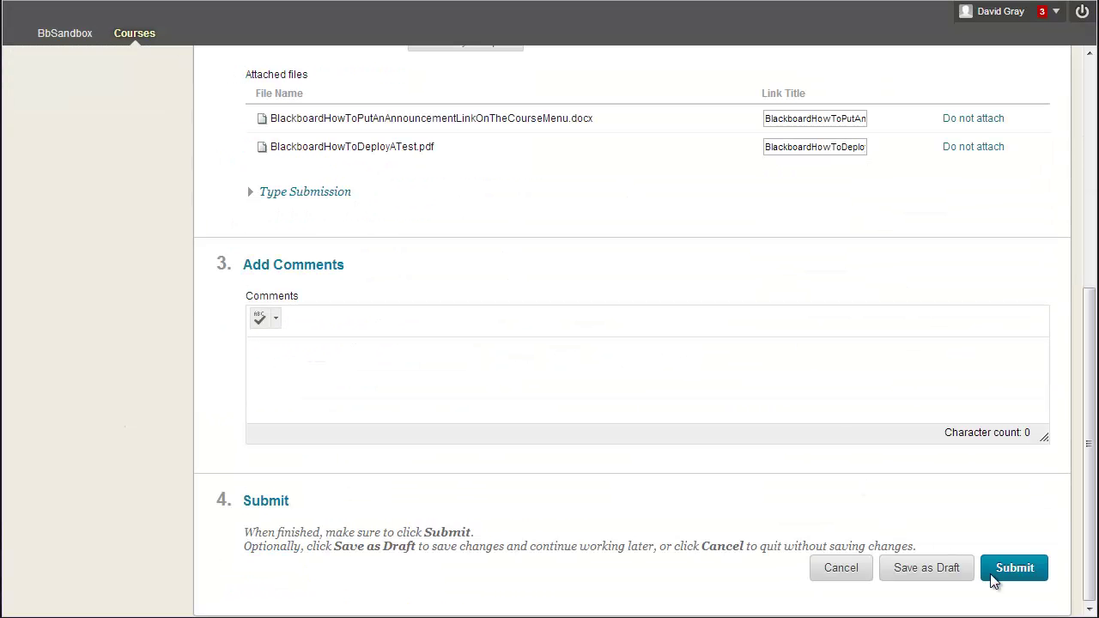
pyautogui.click(1002, 576)
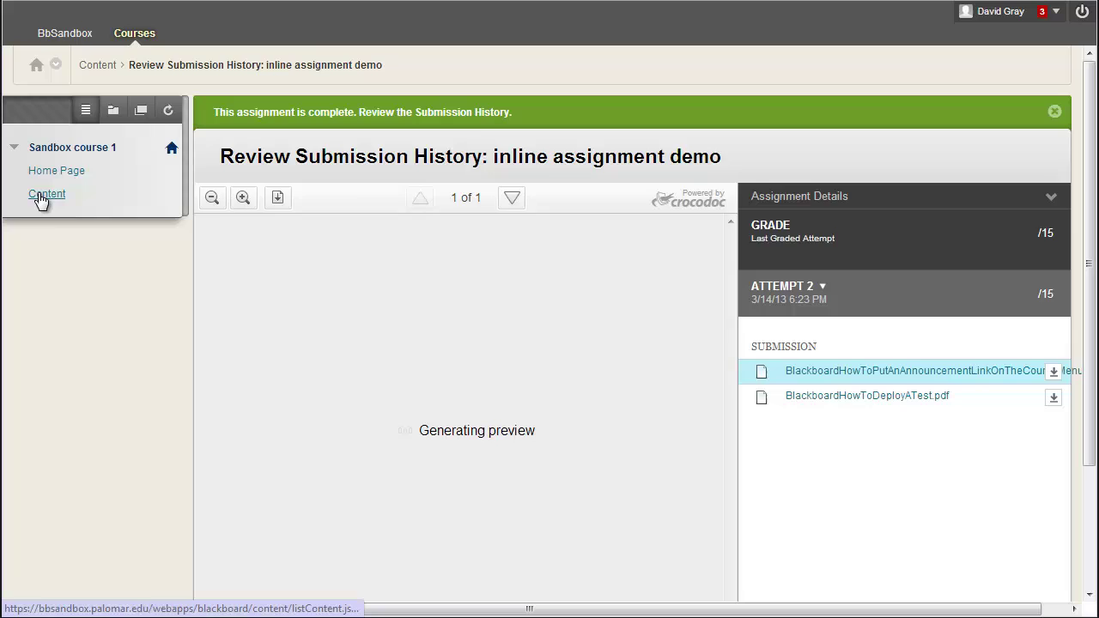
# Open the inline assignment demo submission history and preview Attempt 1's Blackboard Essentials.pptx slides.
pyautogui.click(43, 196)
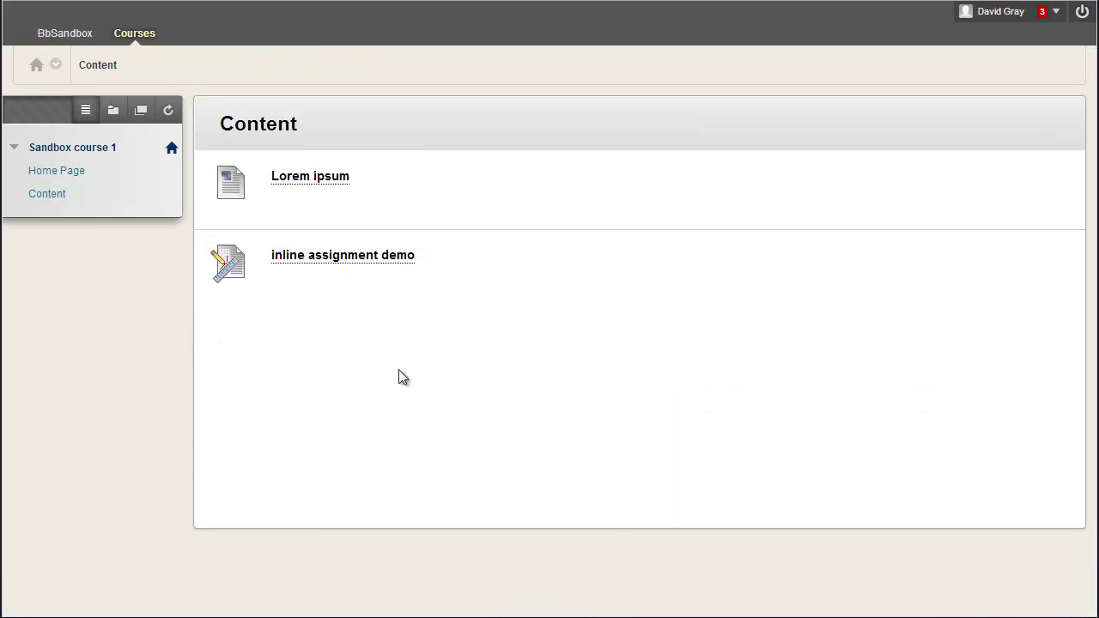
pyautogui.click(374, 257)
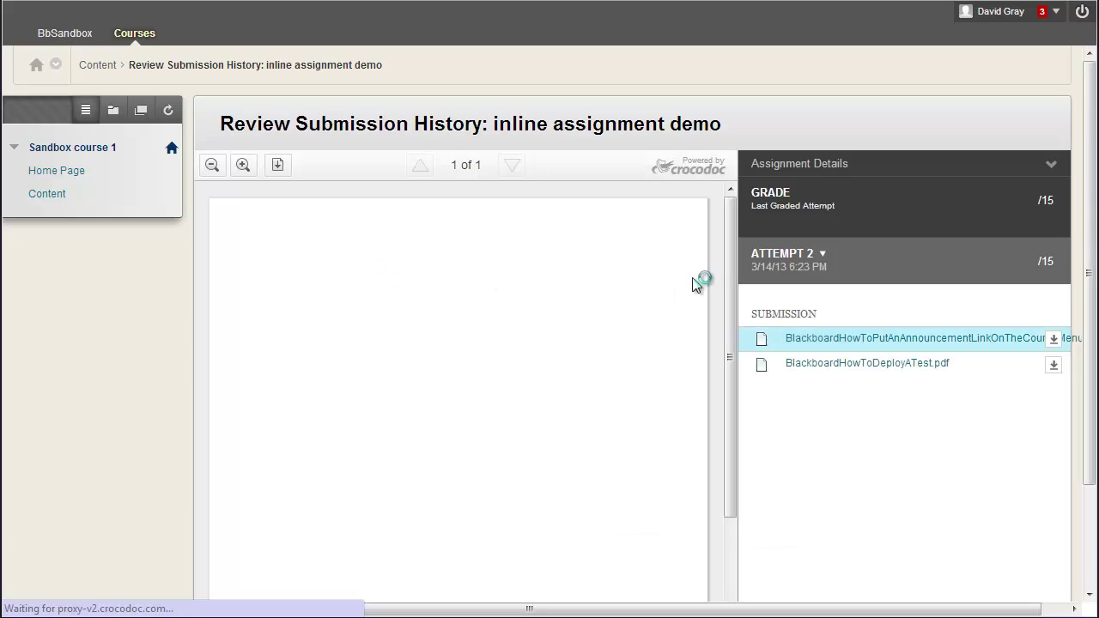
pyautogui.click(799, 256)
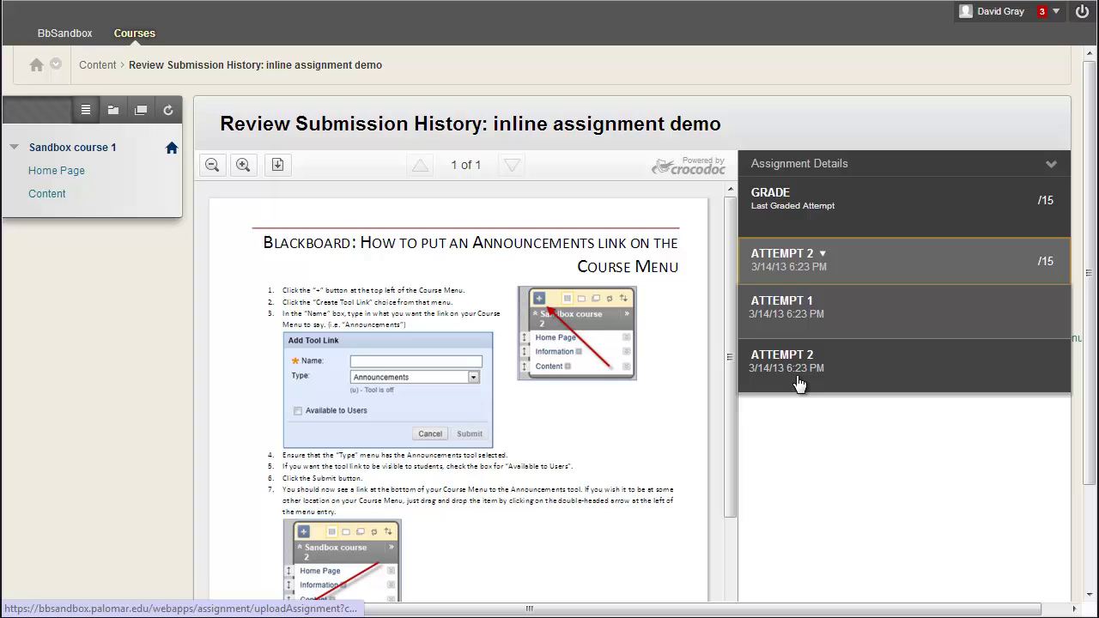
pyautogui.moveTo(727, 358); pyautogui.dragTo(711, 395)
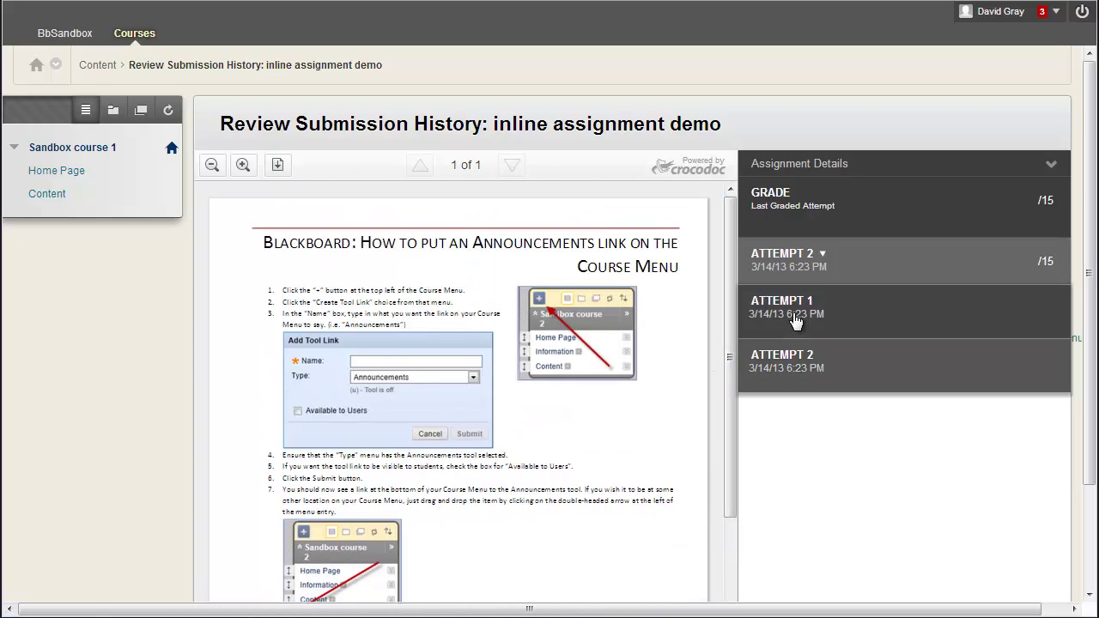
pyautogui.click(795, 318)
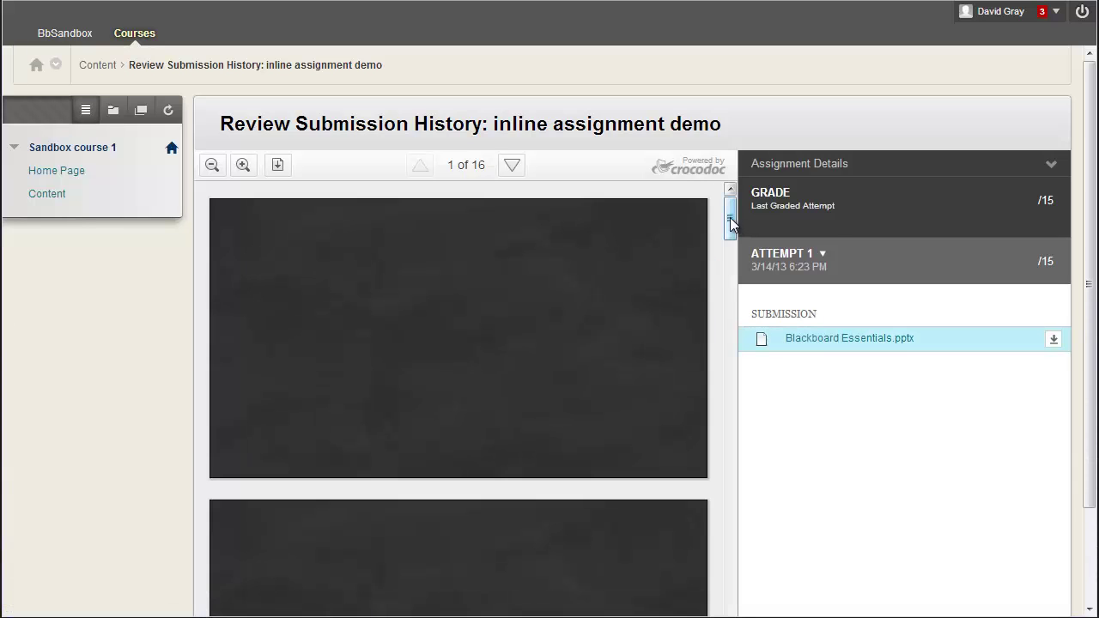
pyautogui.moveTo(730, 218); pyautogui.dragTo(748, 190)
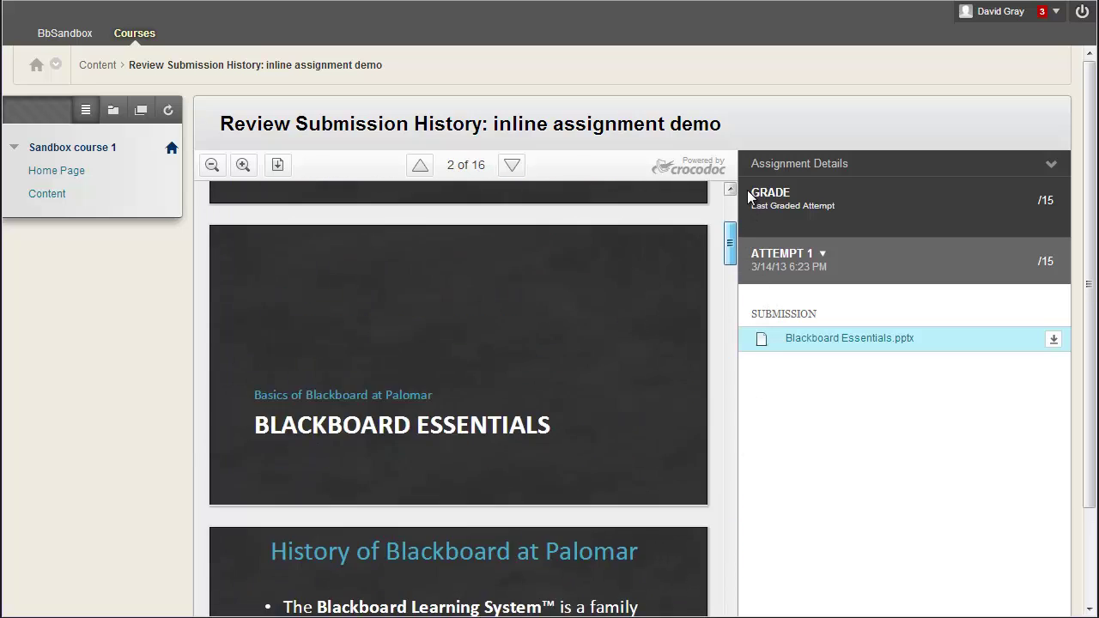
pyautogui.click(818, 258)
# Switch to Attempt 2 and preview its files, including the 2-page BlackboardHowToDeployATest.pdf.
pyautogui.click(779, 364)
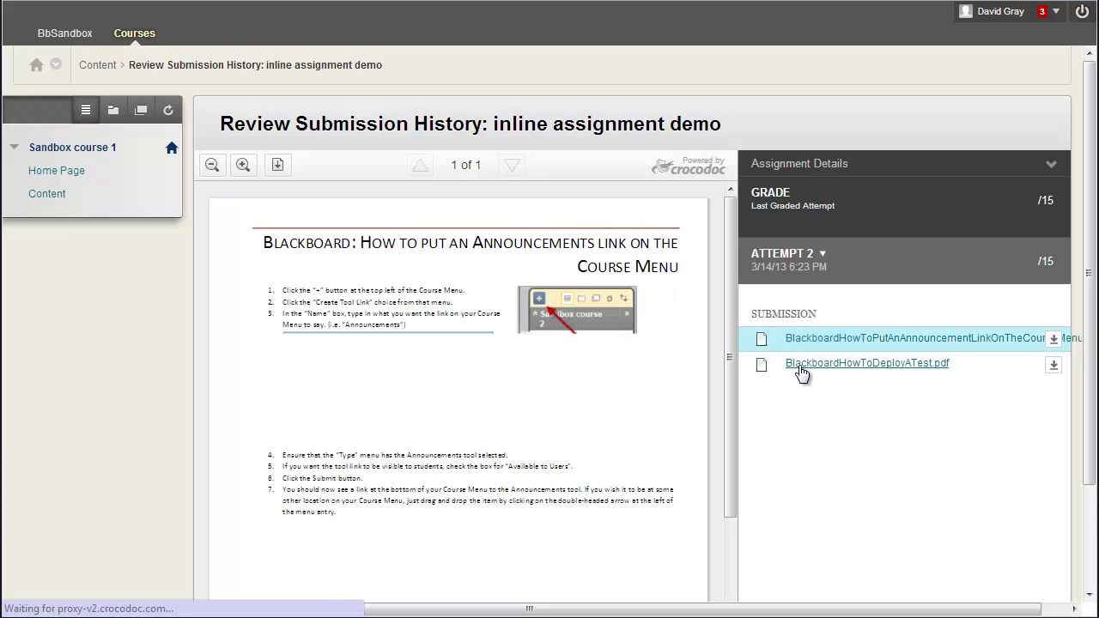
pyautogui.moveTo(727, 362); pyautogui.dragTo(706, 493)
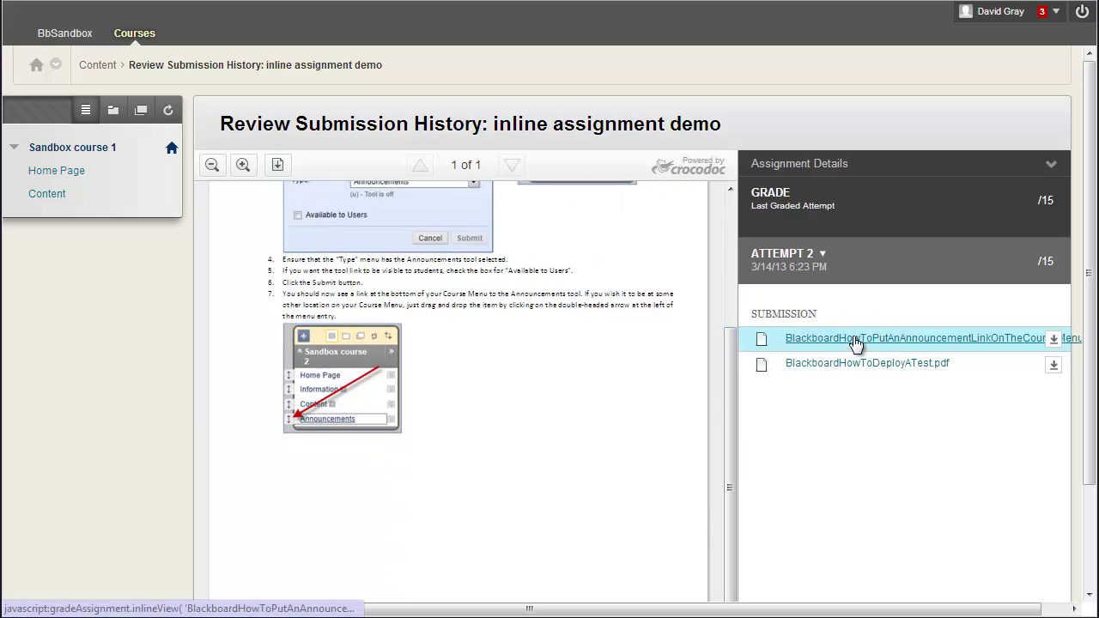
pyautogui.click(895, 364)
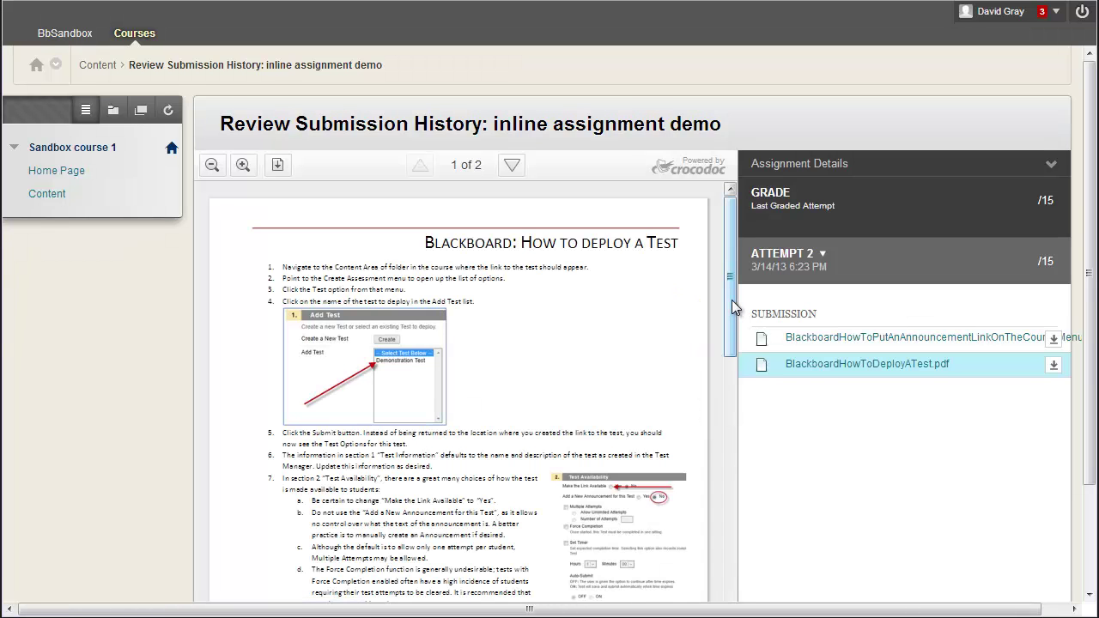
pyautogui.moveTo(732, 300); pyautogui.dragTo(646, 289)
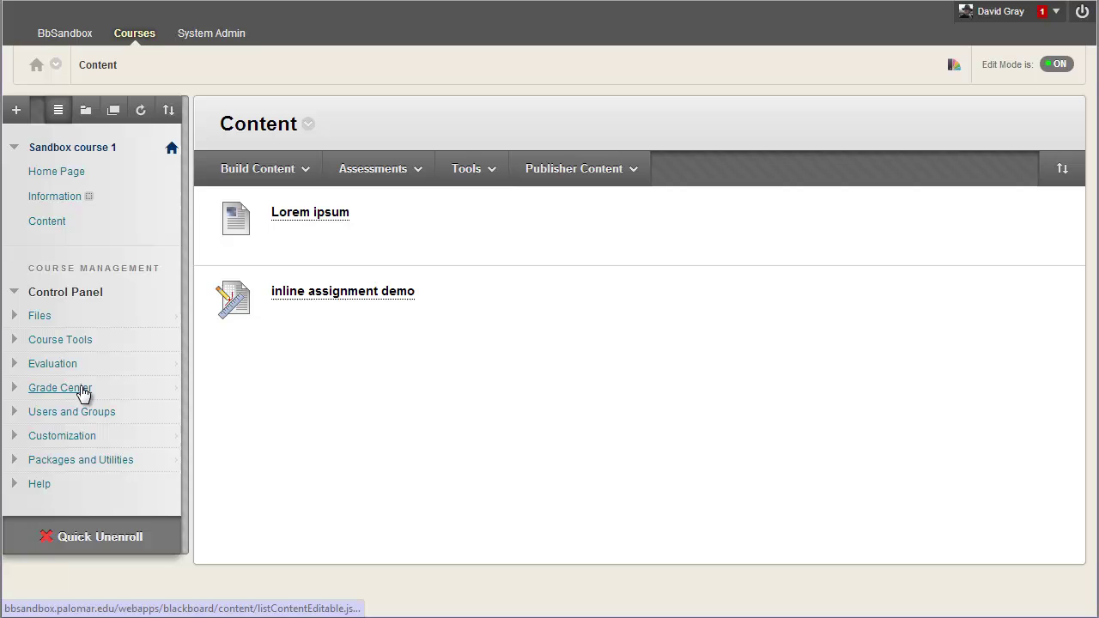
# Open Grade Center > Needs Grading to list both inline assignment demo attempts.
pyautogui.click(84, 392)
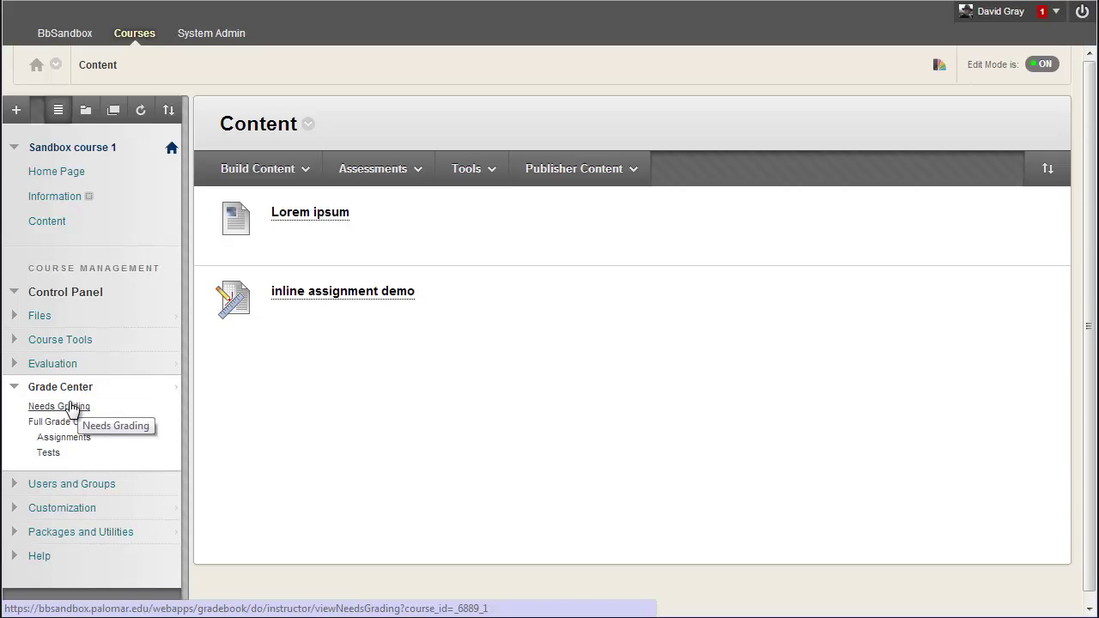
pyautogui.click(60, 407)
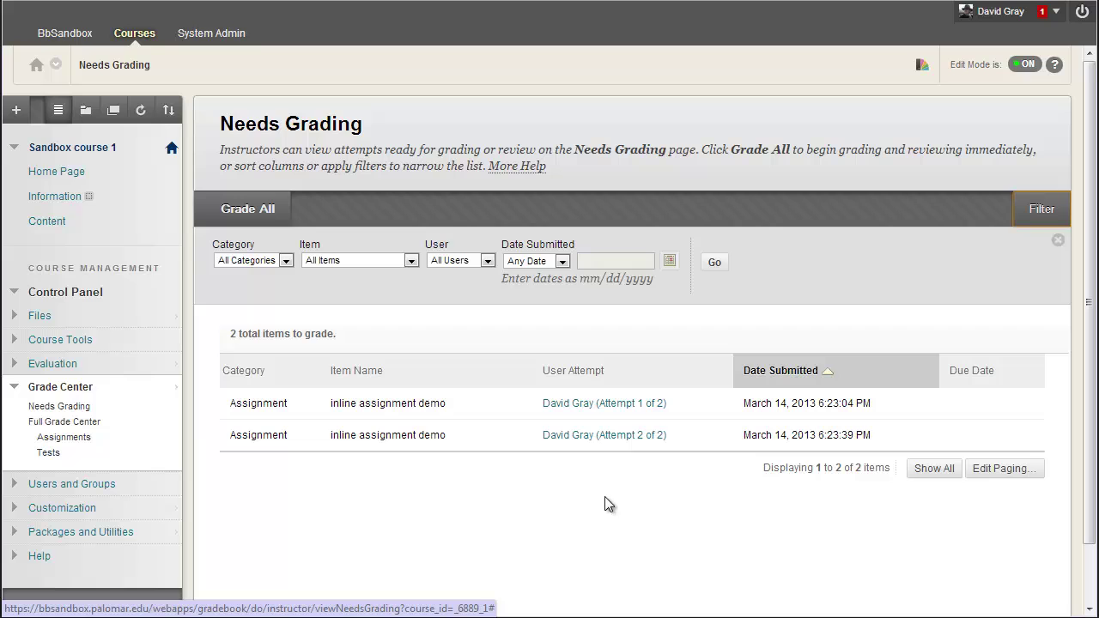
# Open Attempt 1 for grading and scroll its slides to the Course Lifecycle slide.
pyautogui.click(625, 408)
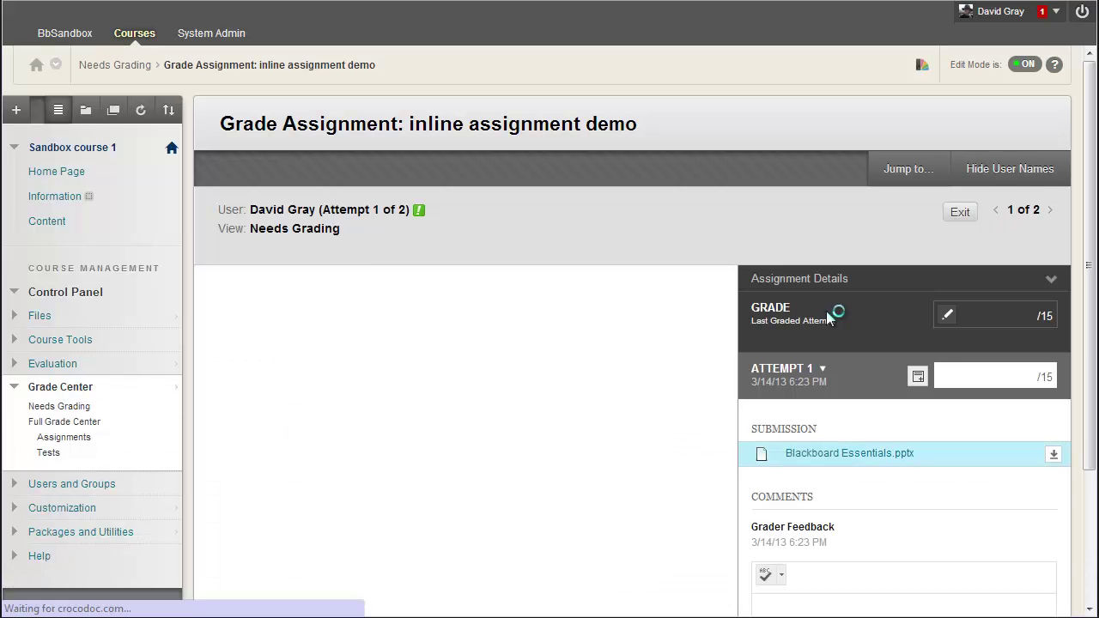
pyautogui.moveTo(1093, 222); pyautogui.dragTo(1076, 323)
pyautogui.scroll(-2, 1074, 335)
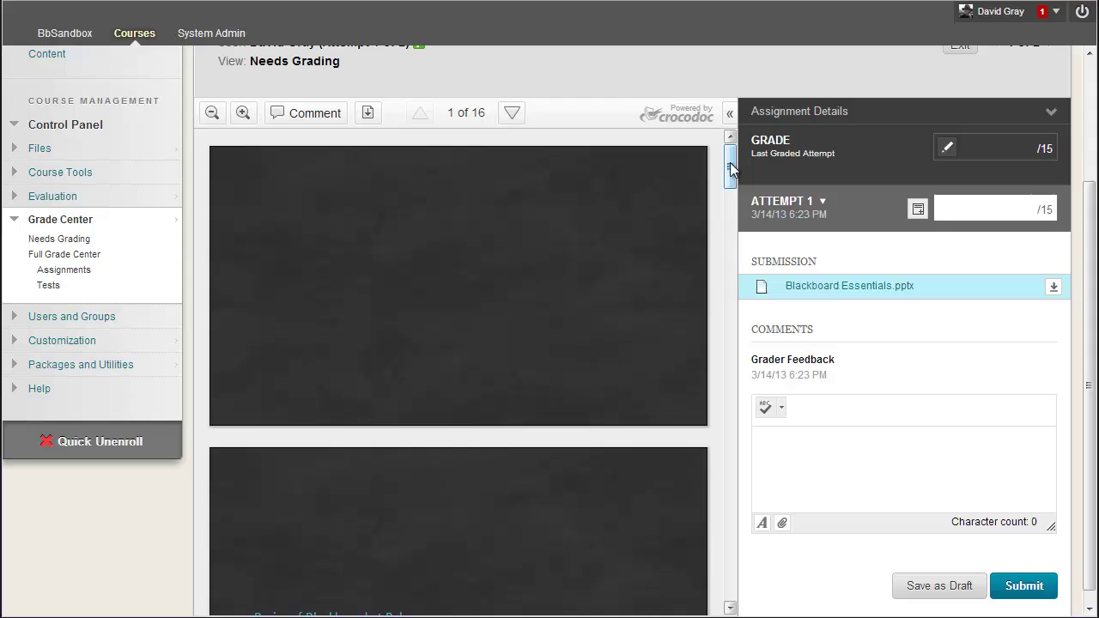
pyautogui.moveTo(730, 163); pyautogui.dragTo(677, 378)
pyautogui.scroll(-10, 677, 378)
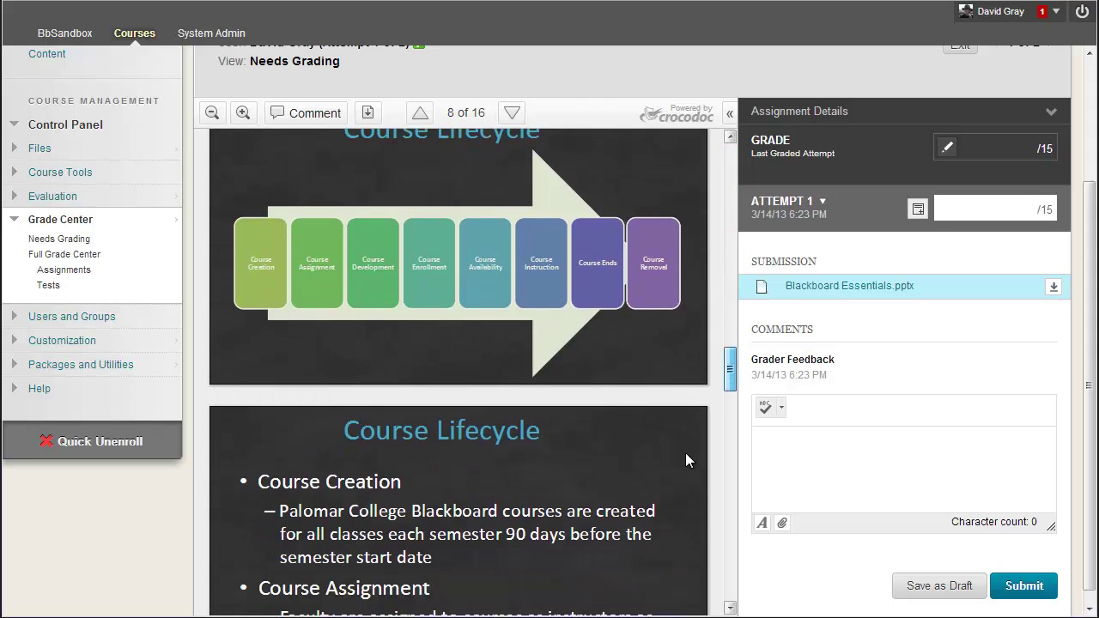
pyautogui.scroll(4, 689, 437)
pyautogui.scroll(10, 702, 339)
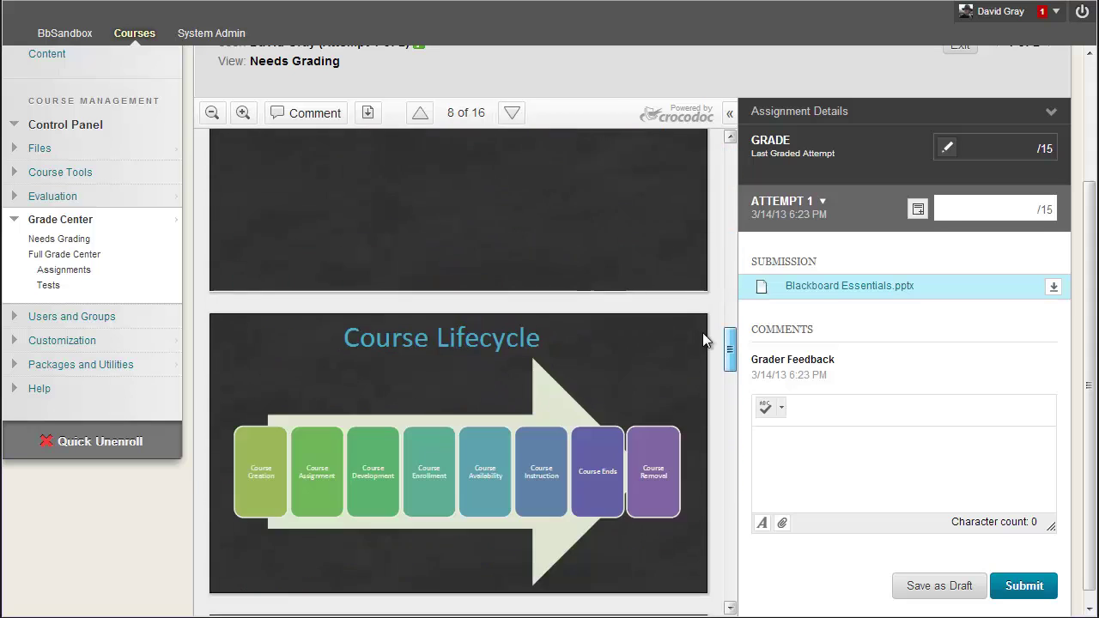
pyautogui.scroll(-2, 706, 344)
pyautogui.scroll(-1, 707, 351)
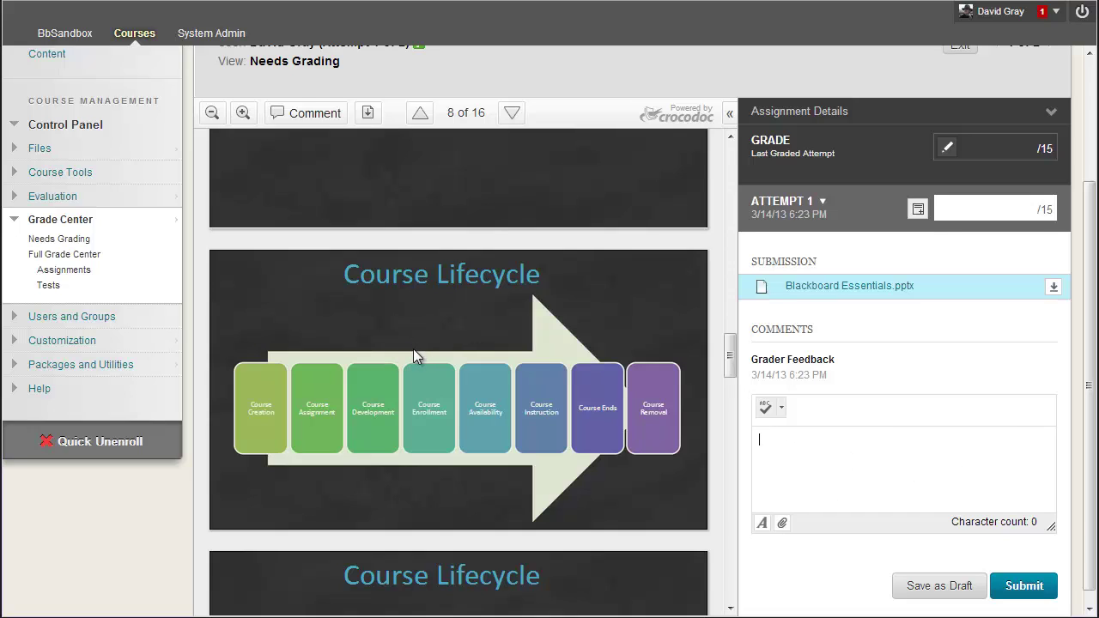
# Add an area comment on Course Enrollment reading 'I don't like this color, please change it.'.
pyautogui.click(332, 115)
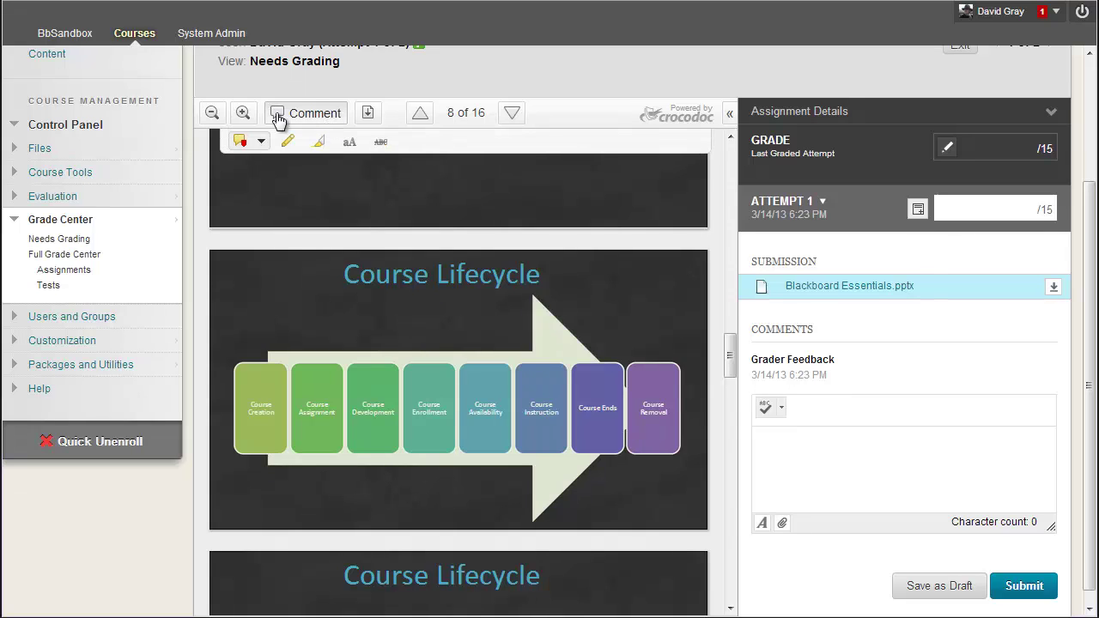
pyautogui.click(262, 143)
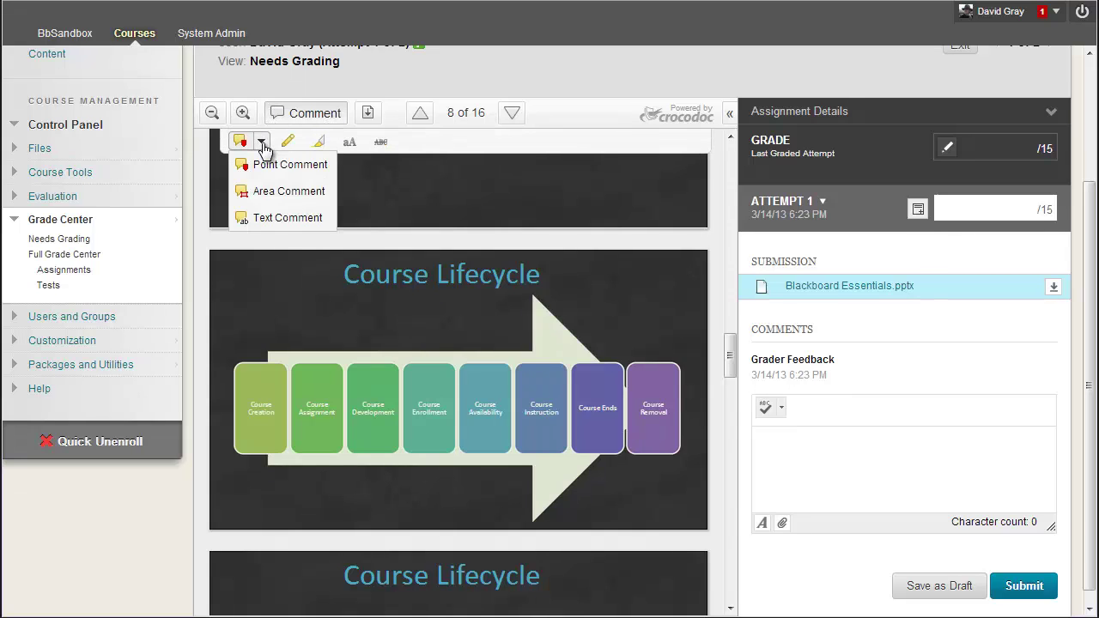
pyautogui.click(260, 191)
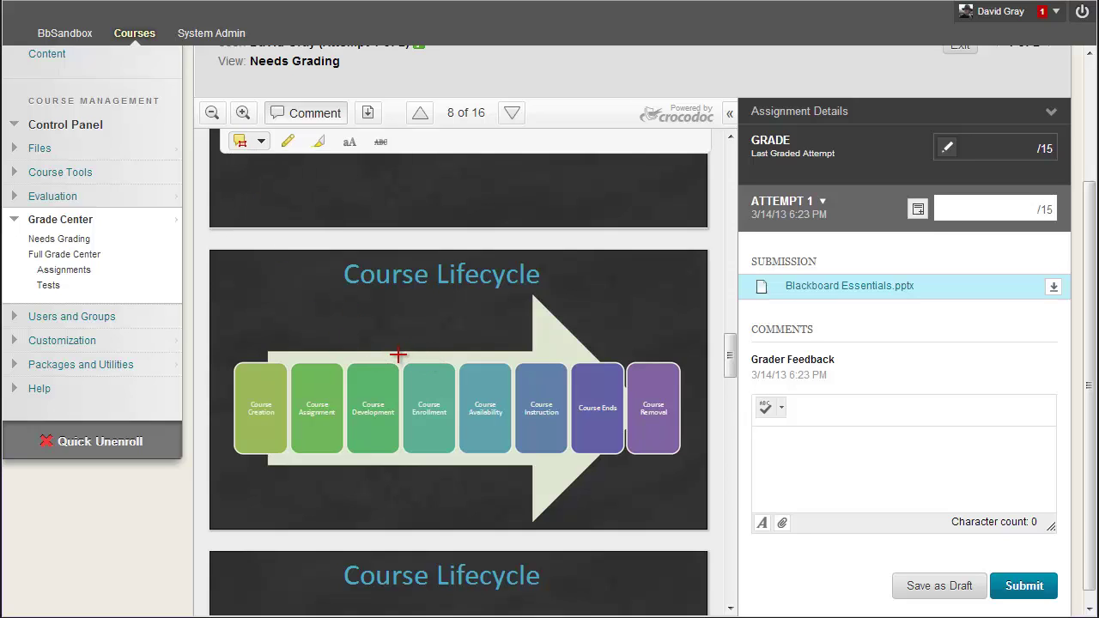
pyautogui.moveTo(398, 355); pyautogui.dragTo(458, 461)
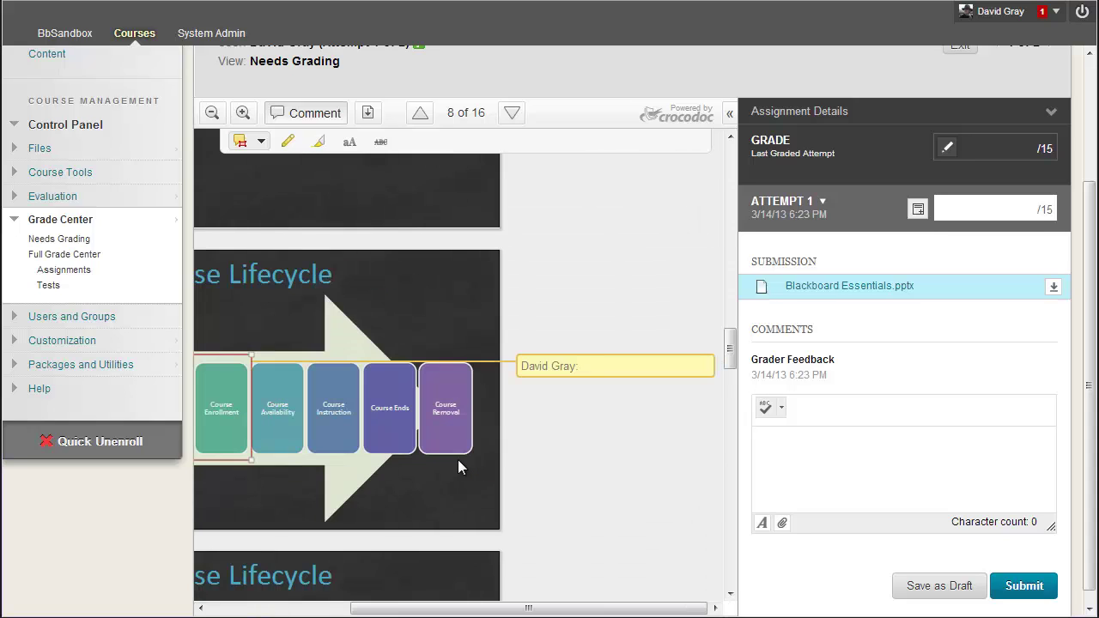
pyautogui.write("I don't like this color, plea")
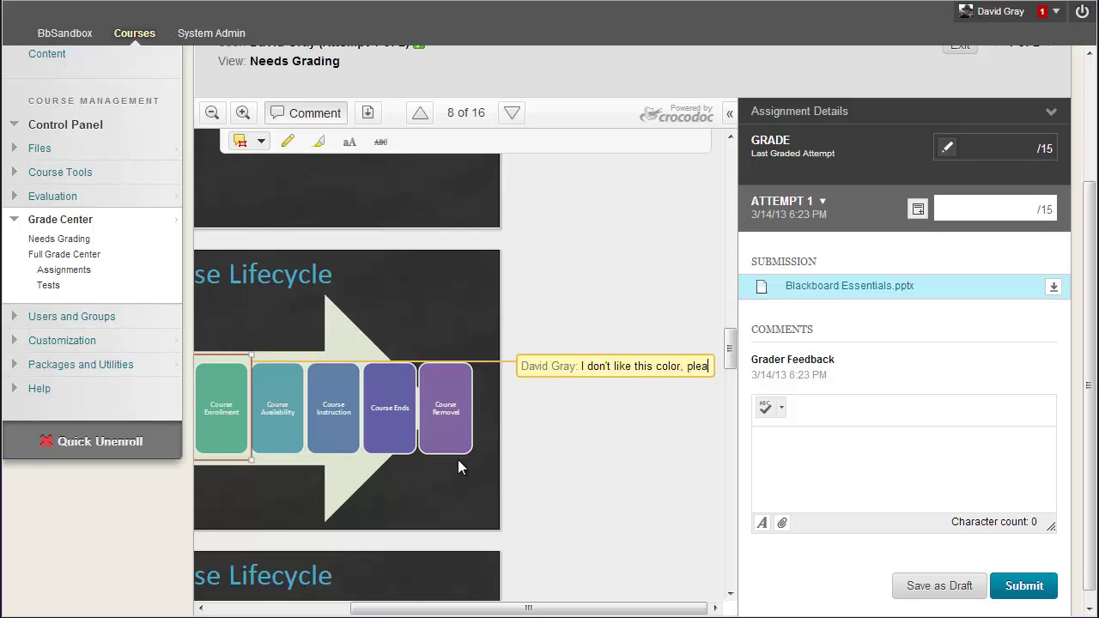
pyautogui.write('se change it')
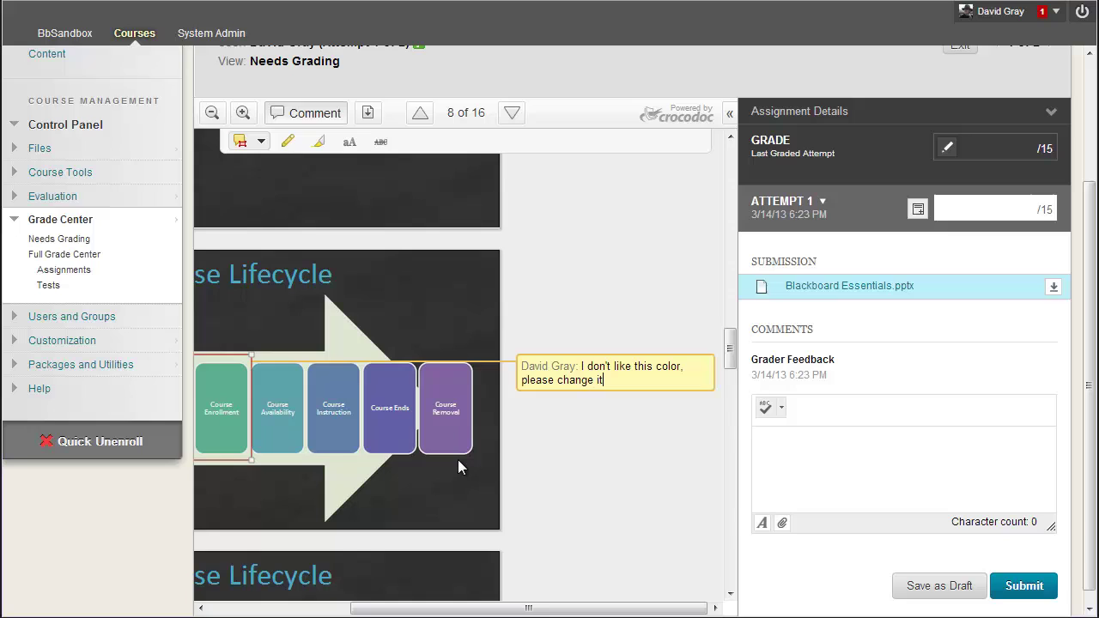
pyautogui.write('.')
pyautogui.click(597, 432)
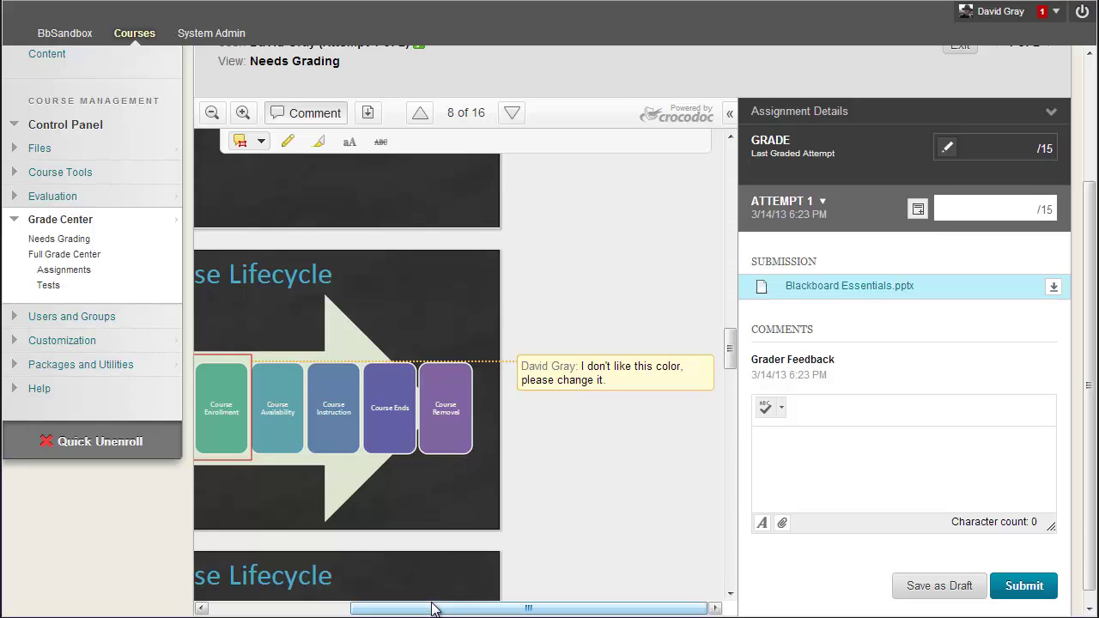
pyautogui.moveTo(417, 608); pyautogui.dragTo(285, 609)
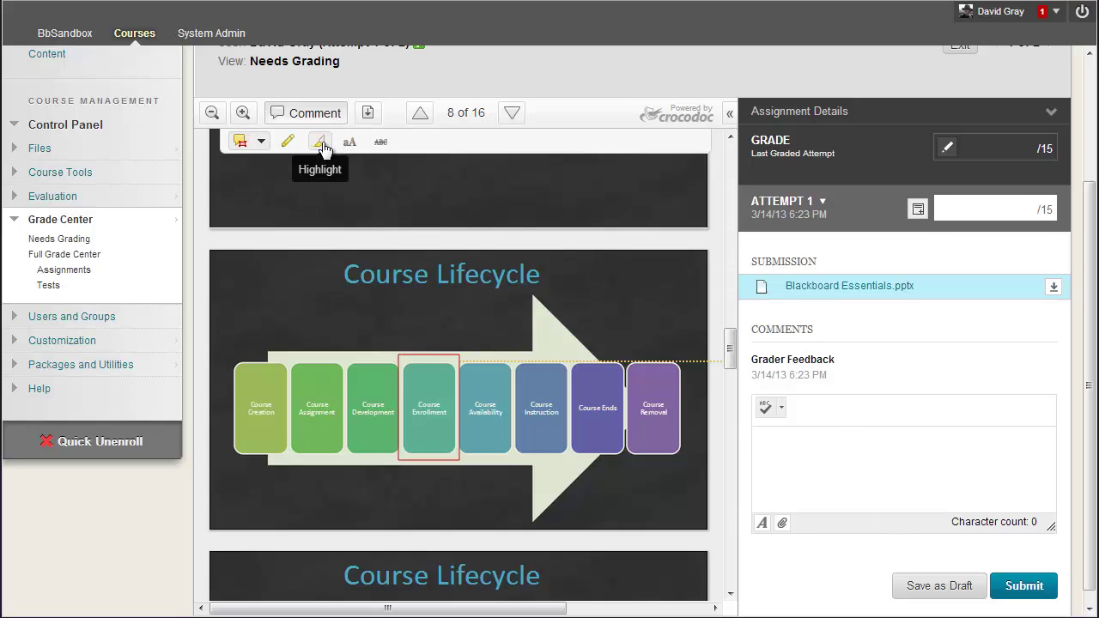
# Draw blue freehand loops around 'Course Development' and the end of its first sub-point.
pyautogui.click(288, 141)
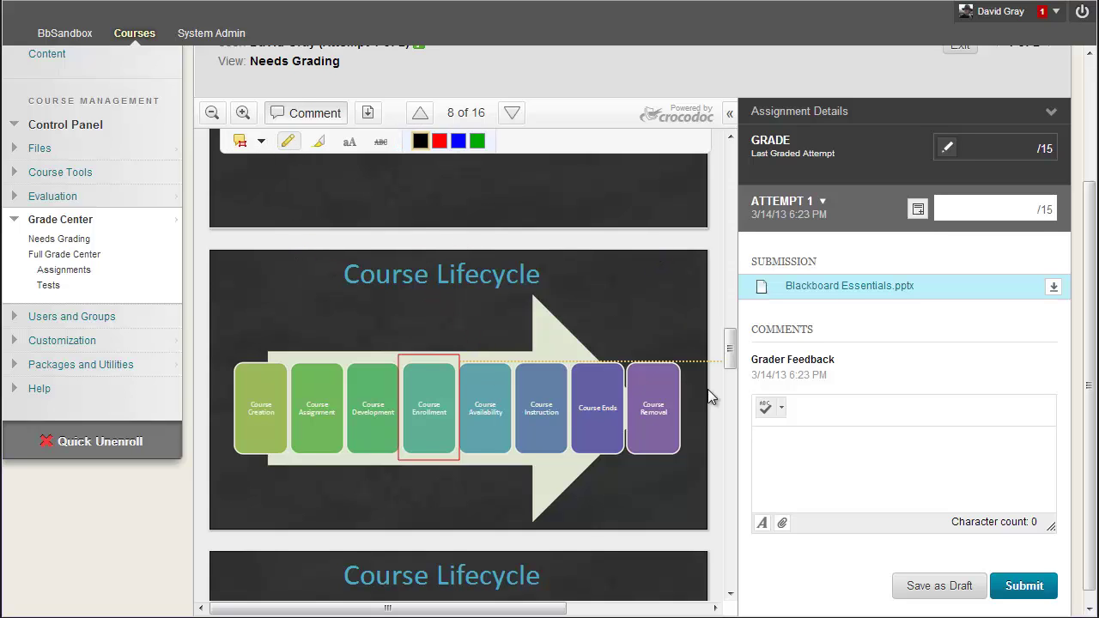
pyautogui.moveTo(731, 354); pyautogui.dragTo(736, 416)
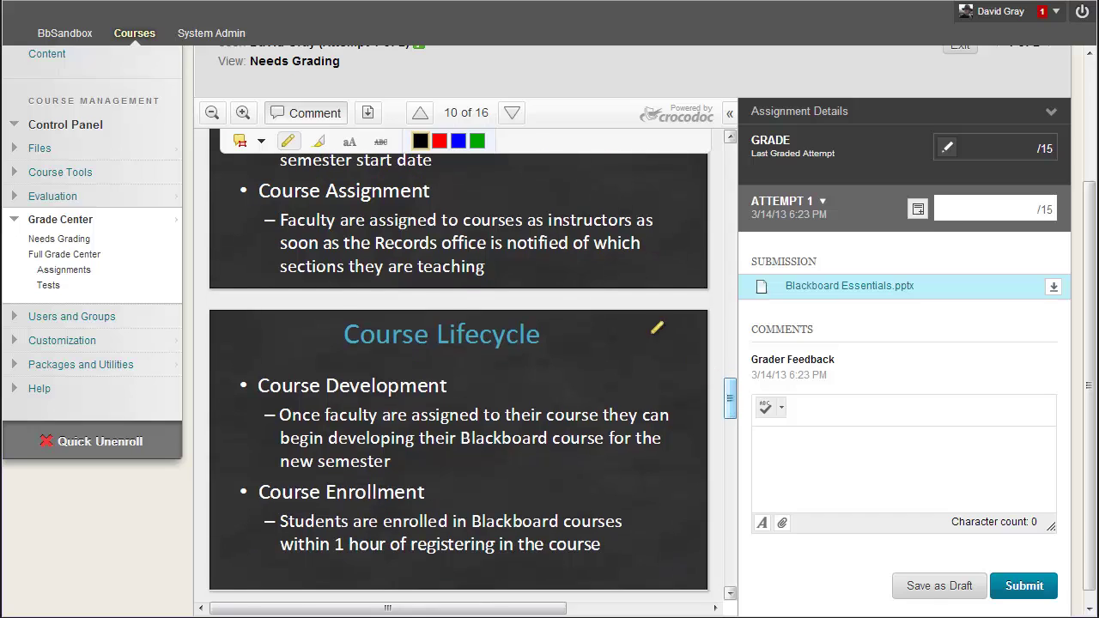
pyautogui.click(458, 143)
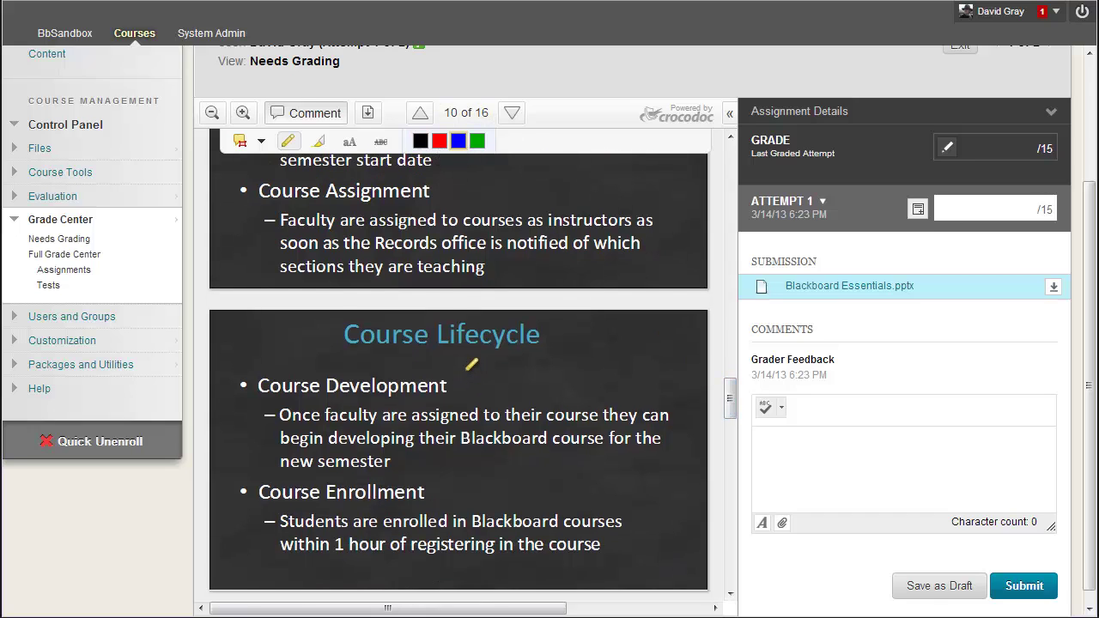
pyautogui.moveTo(467, 369)
pyautogui.mouseDown()
pyautogui.moveTo(307, 359)
pyautogui.moveTo(243, 392)
pyautogui.moveTo(421, 417)
pyautogui.mouseUp()
pyautogui.moveTo(603, 421)
pyautogui.mouseDown()
pyautogui.moveTo(655, 422)
pyautogui.moveTo(647, 391)
pyautogui.moveTo(629, 387)
pyautogui.mouseUp()
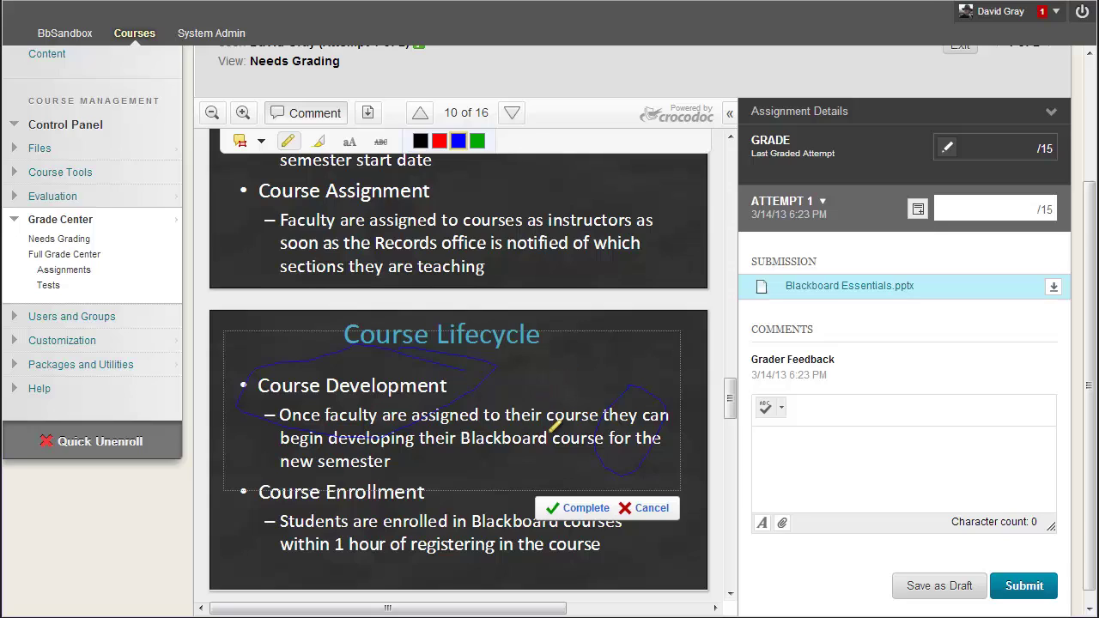
pyautogui.click(586, 512)
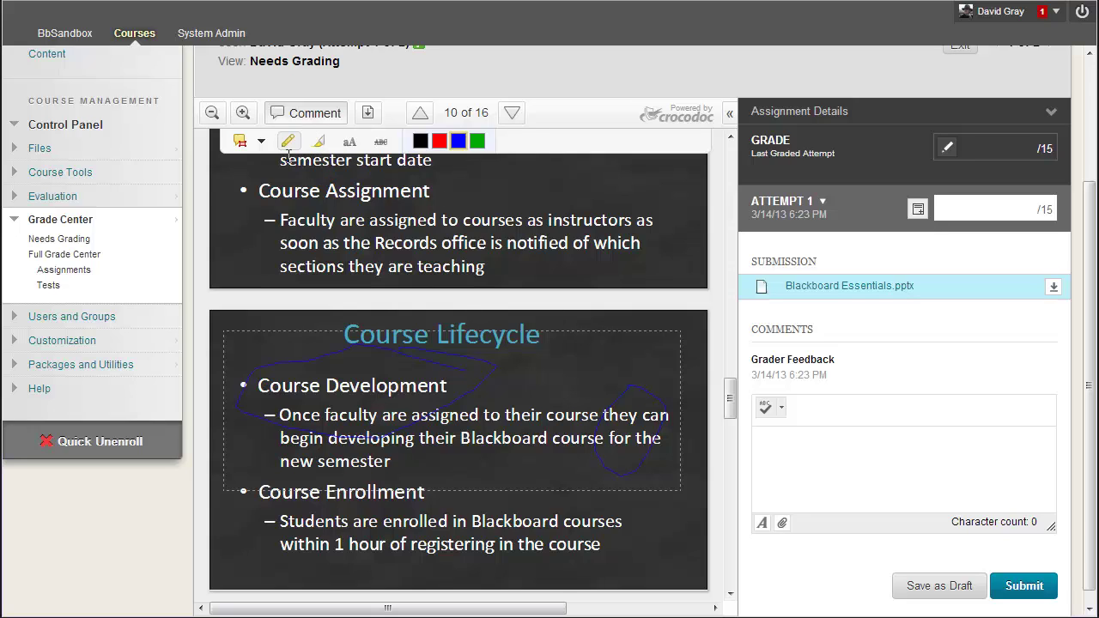
# Add a red 36pt 'Faculty' note after Course Assignment and strike out 'soon as the Records'.
pyautogui.click(357, 146)
pyautogui.click(280, 225)
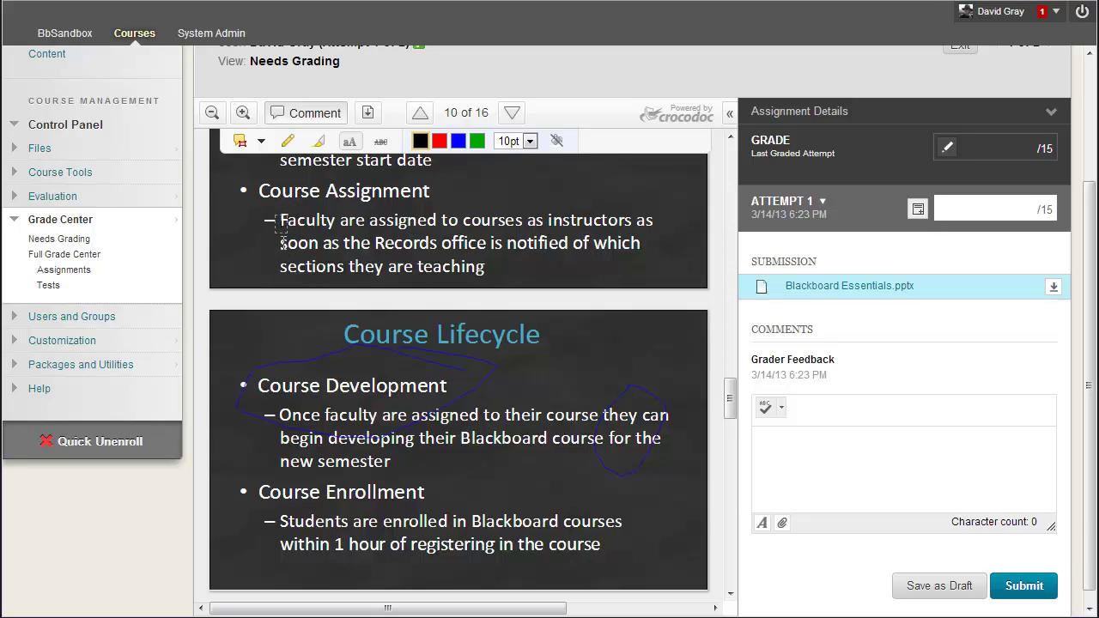
pyautogui.write('Faculty')
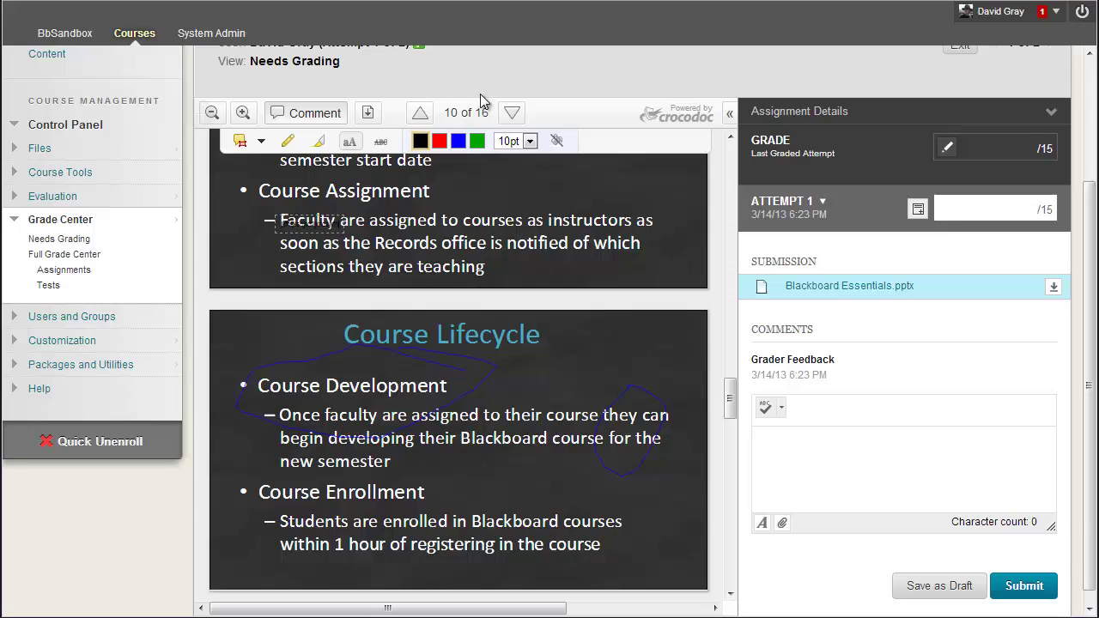
pyautogui.click(460, 143)
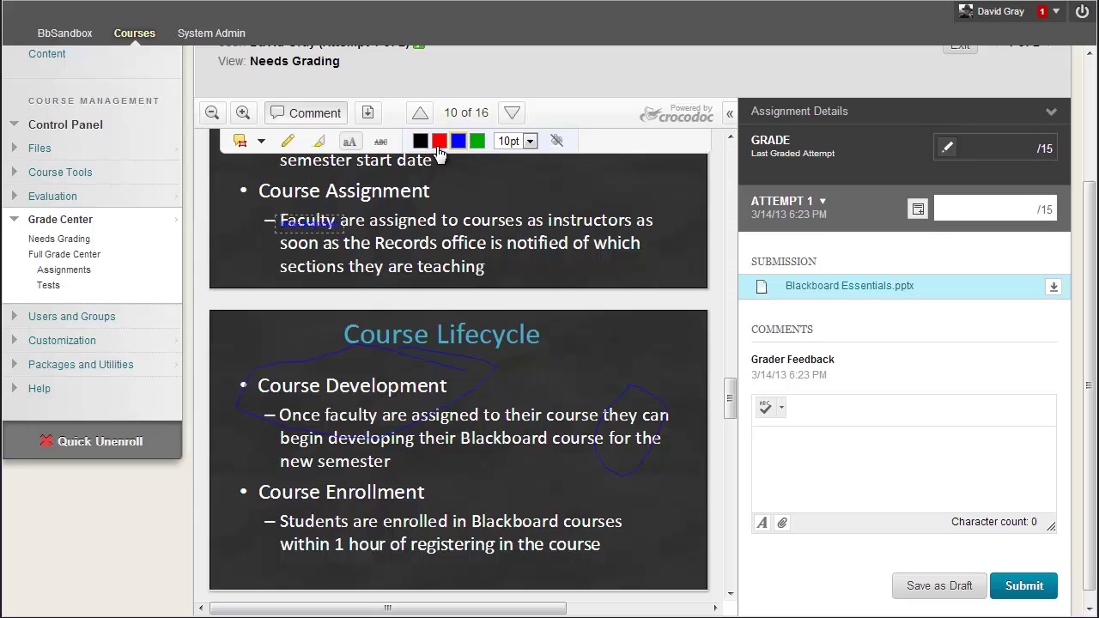
pyautogui.click(439, 141)
pyautogui.moveTo(326, 267); pyautogui.dragTo(258, 262)
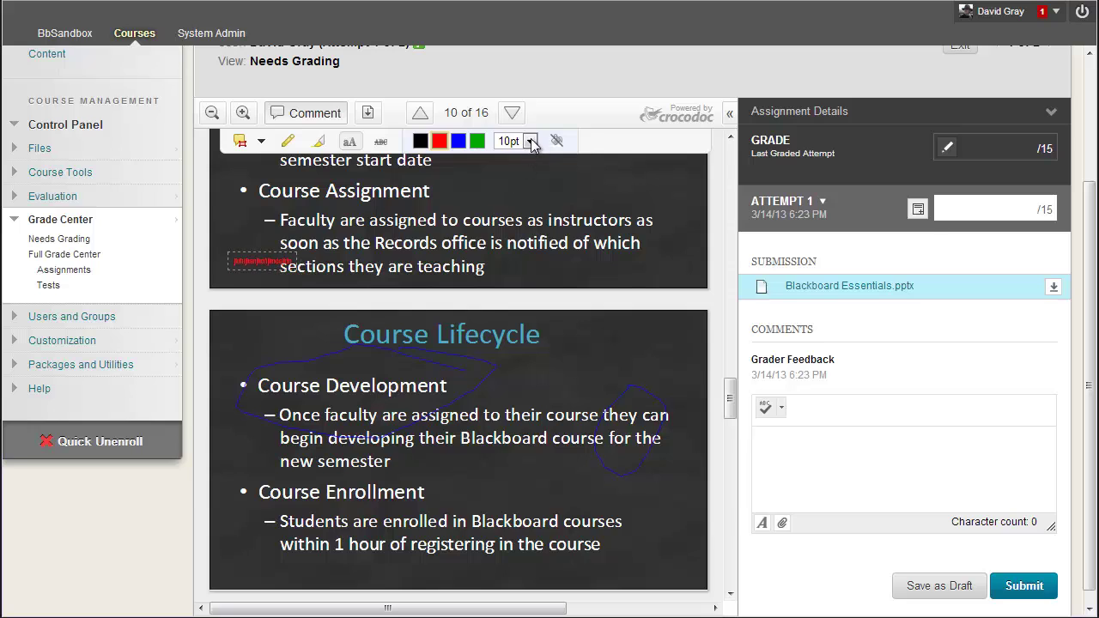
pyautogui.click(530, 142)
pyautogui.click(508, 240)
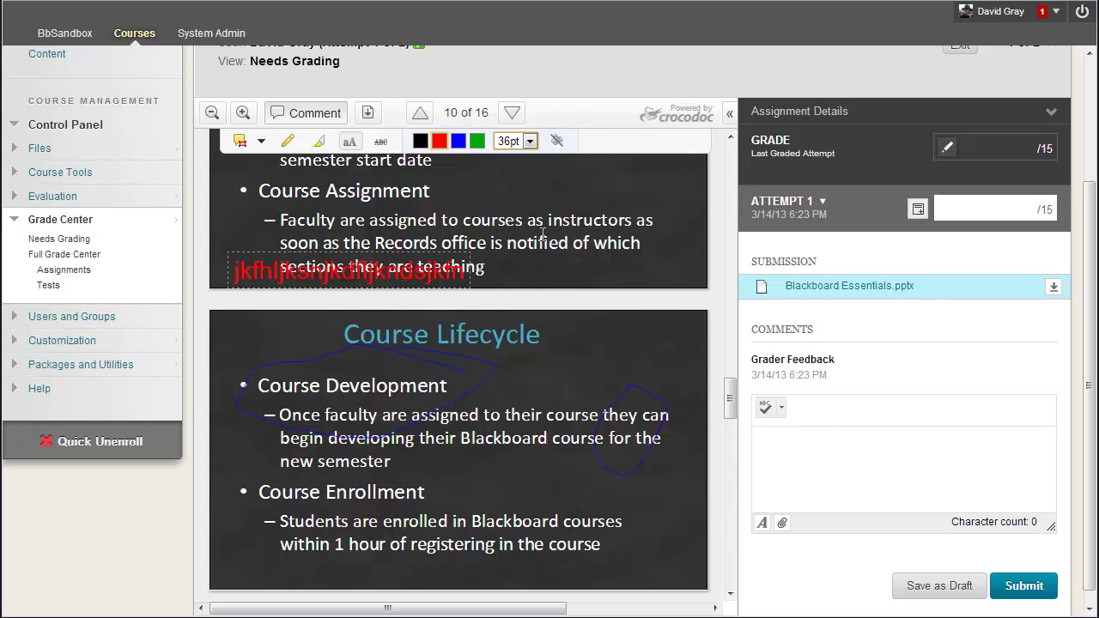
pyautogui.moveTo(423, 249)
pyautogui.mouseDown()
pyautogui.moveTo(591, 206)
pyautogui.moveTo(618, 159)
pyautogui.mouseUp()
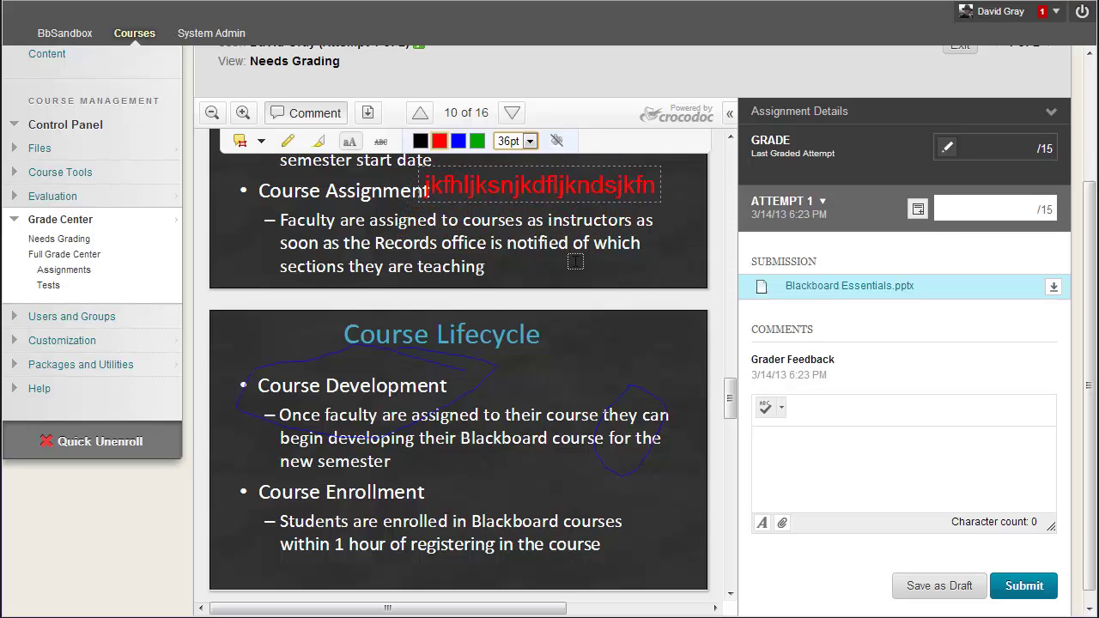
pyautogui.click(382, 145)
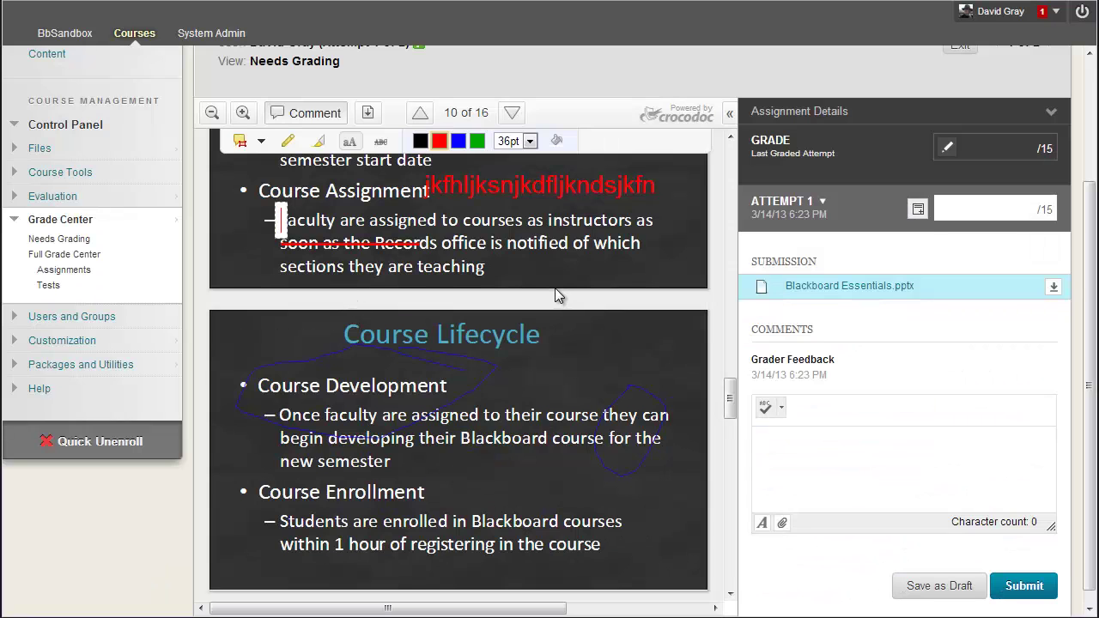
pyautogui.click(312, 116)
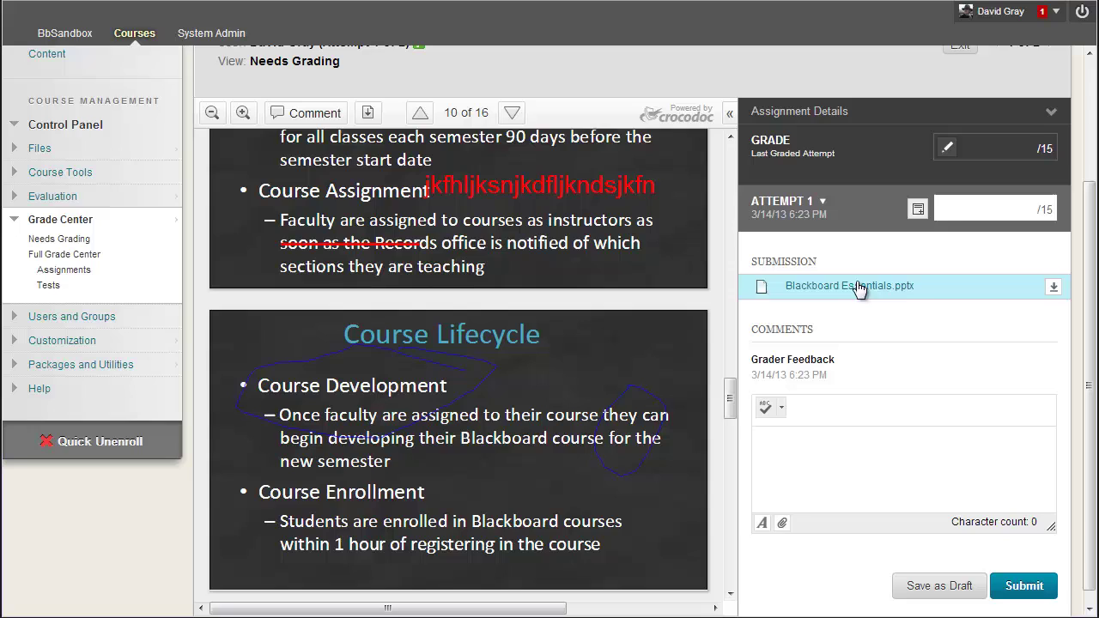
# On Attempt 2's announcements-link document, add the text comment 'insightful comment' to the first instruction.
pyautogui.click(818, 204)
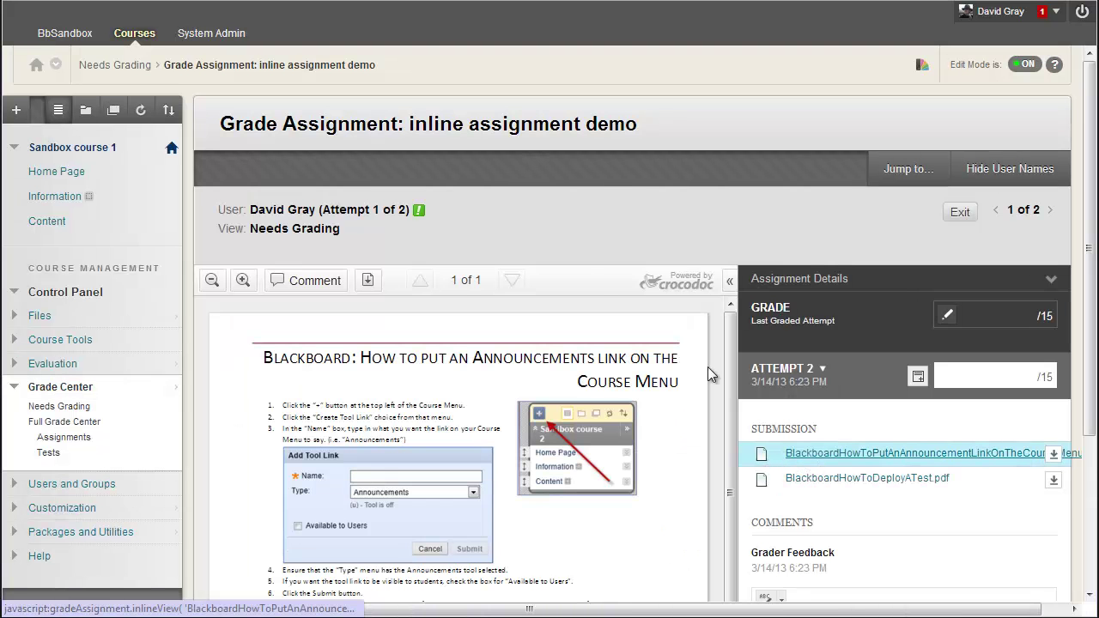
pyautogui.scroll(-2, 719, 395)
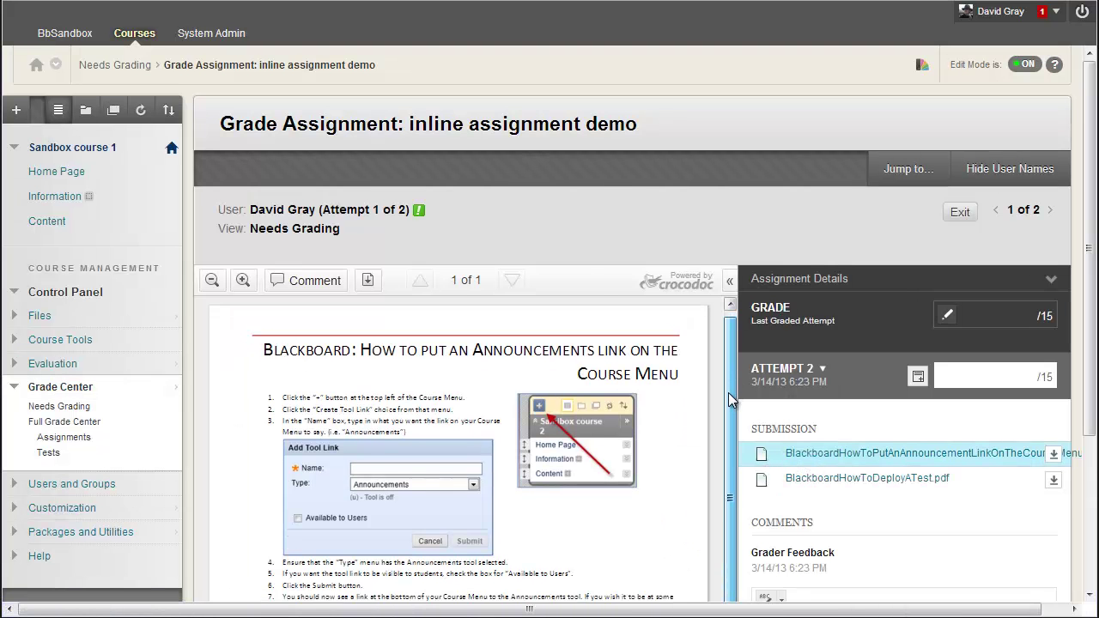
pyautogui.click(310, 284)
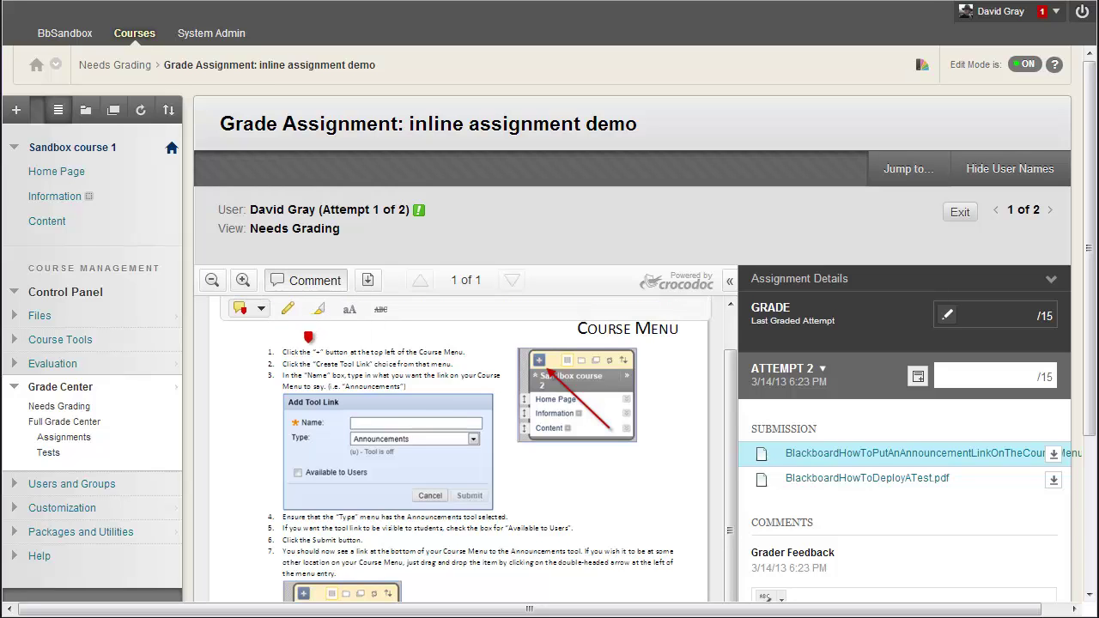
pyautogui.click(263, 315)
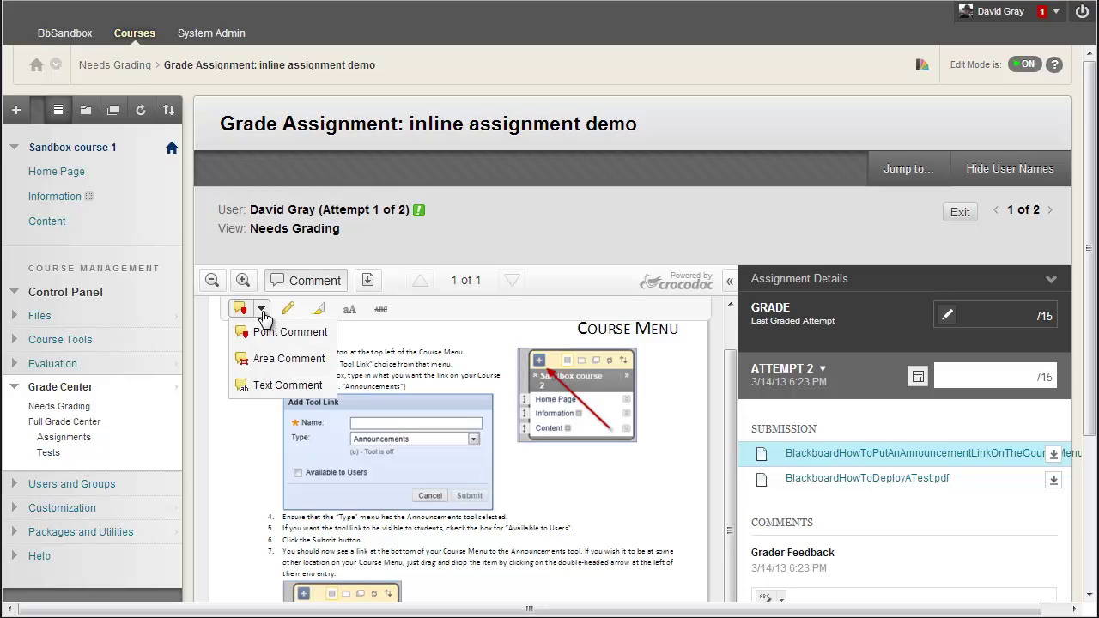
pyautogui.click(258, 385)
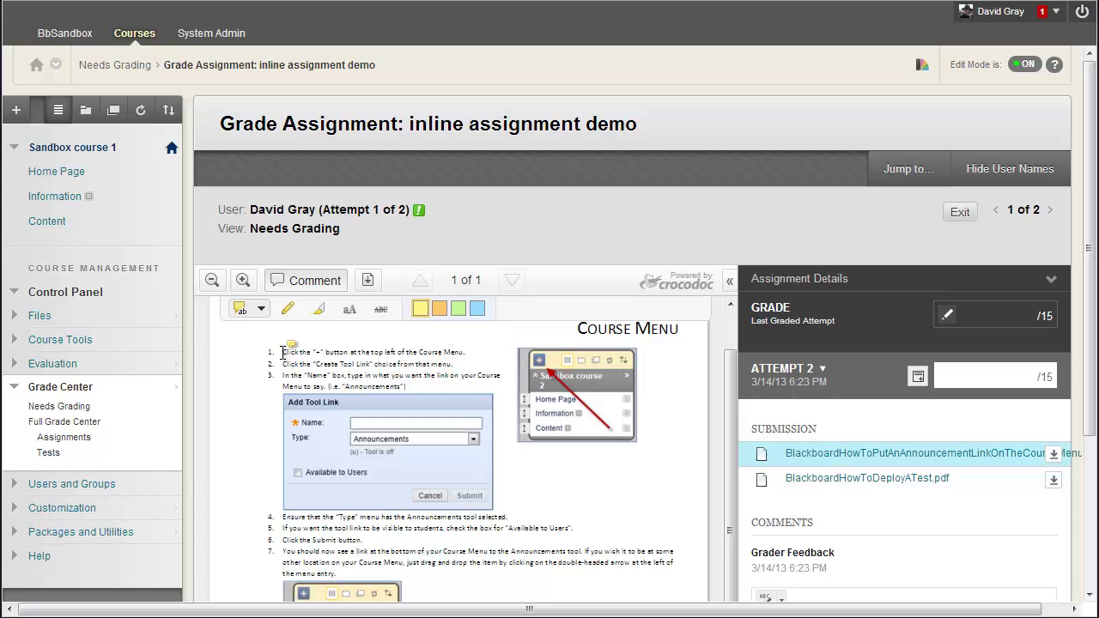
pyautogui.moveTo(351, 352); pyautogui.dragTo(354, 354)
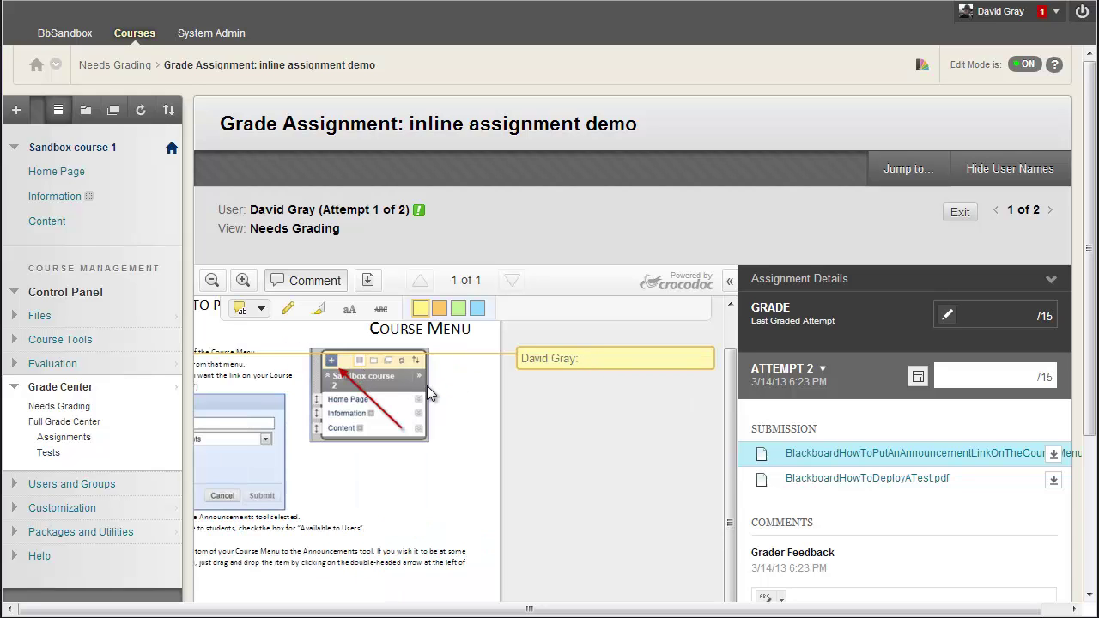
pyautogui.write('insightful comment')
pyautogui.click(601, 508)
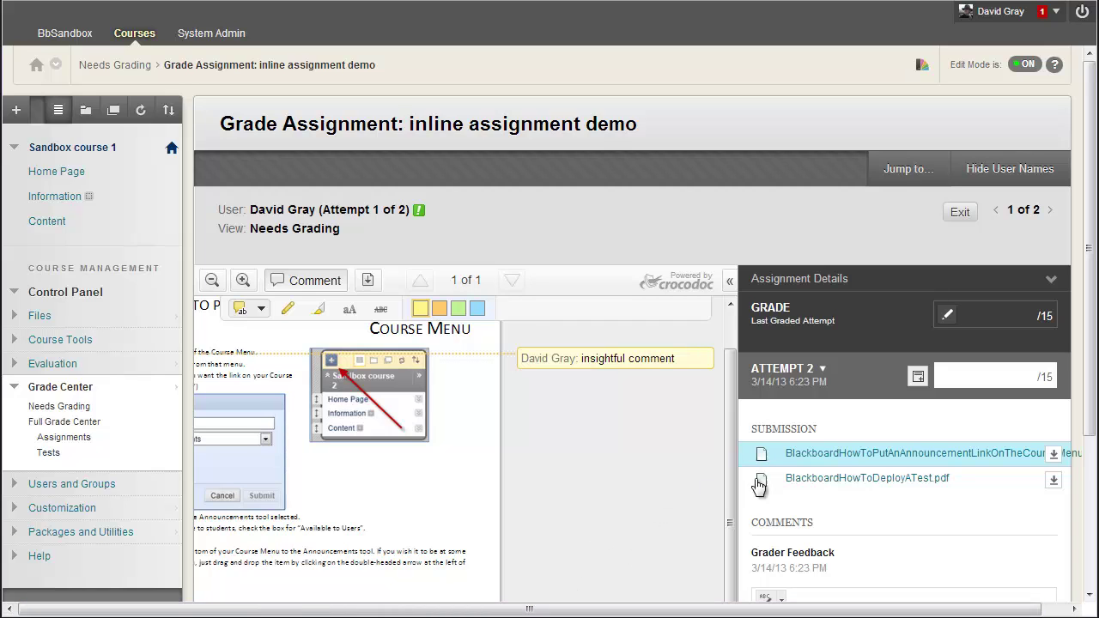
# Highlight the second half of step 7 in orange, then recolour the highlight green.
pyautogui.scroll(-2, 876, 378)
pyautogui.scroll(-1, 836, 376)
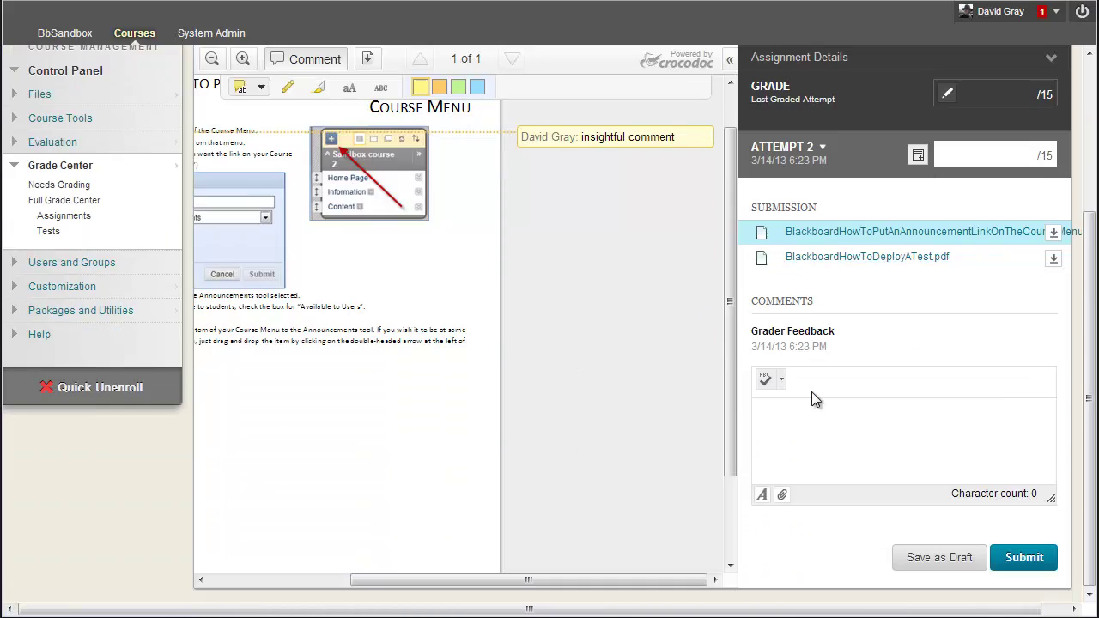
pyautogui.moveTo(607, 575)
pyautogui.mouseDown()
pyautogui.moveTo(537, 577)
pyautogui.moveTo(491, 564)
pyautogui.moveTo(449, 577)
pyautogui.moveTo(546, 586)
pyautogui.moveTo(458, 576)
pyautogui.moveTo(464, 564)
pyautogui.mouseUp()
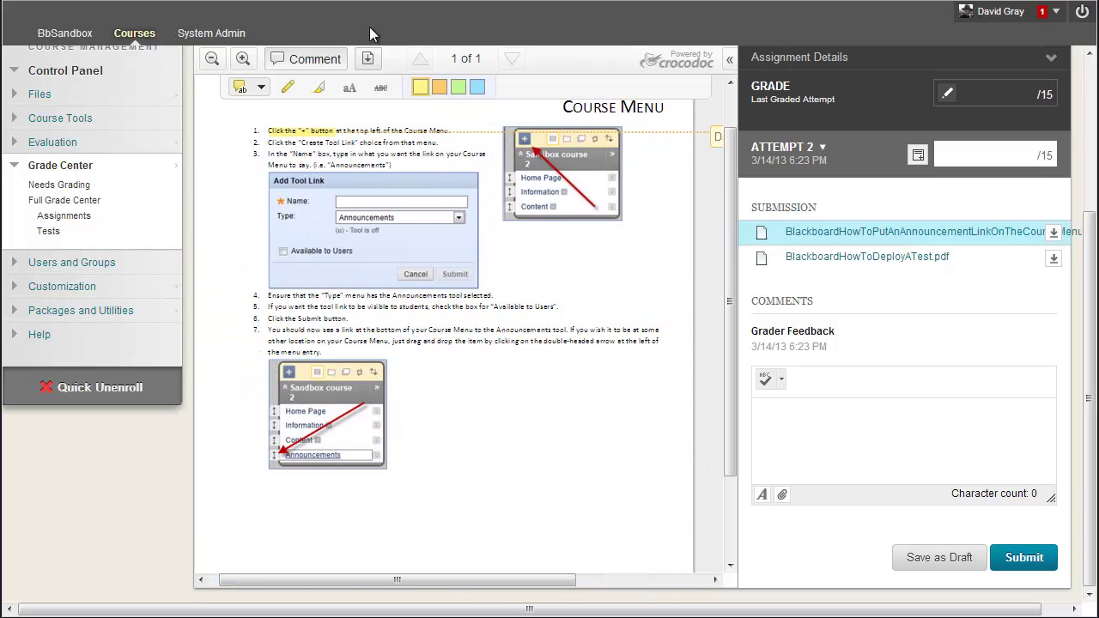
pyautogui.click(322, 90)
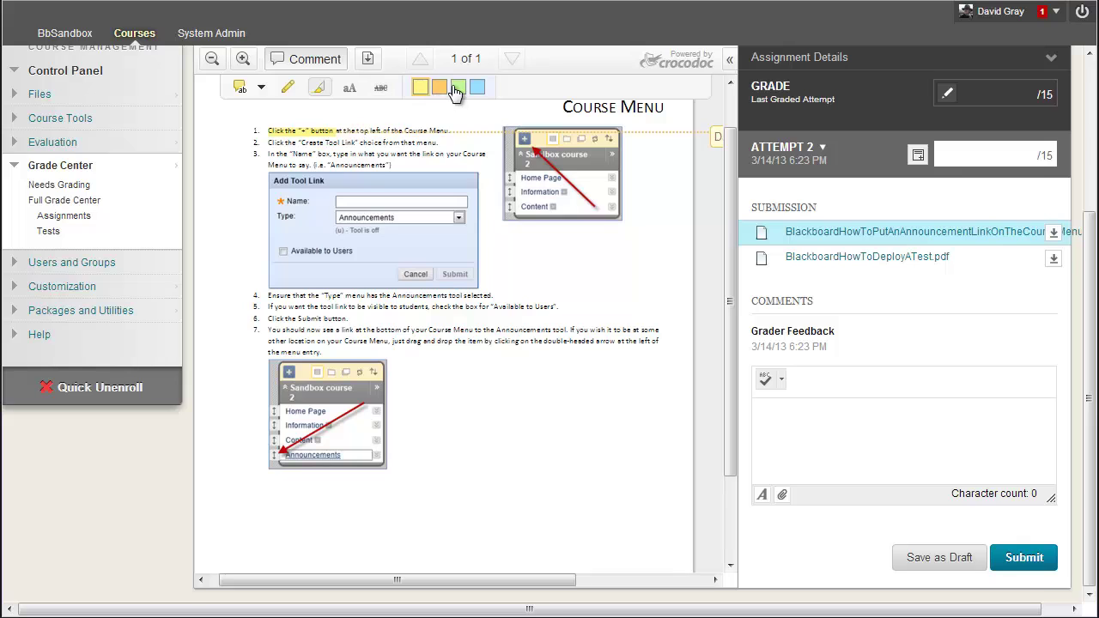
pyautogui.click(438, 88)
pyautogui.moveTo(420, 331); pyautogui.dragTo(436, 341)
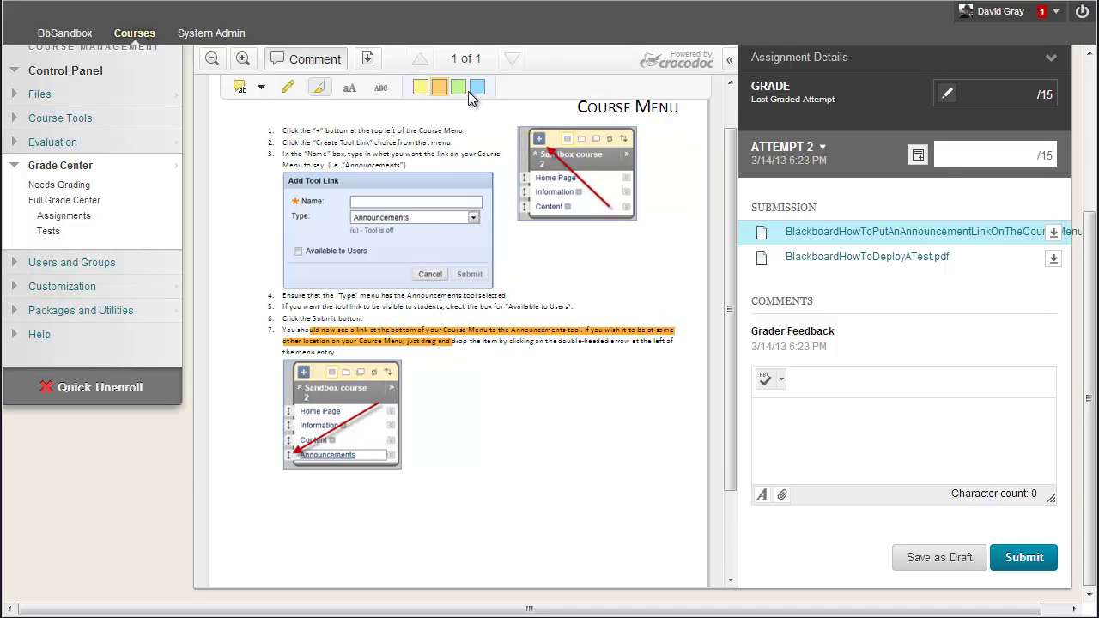
pyautogui.click(459, 89)
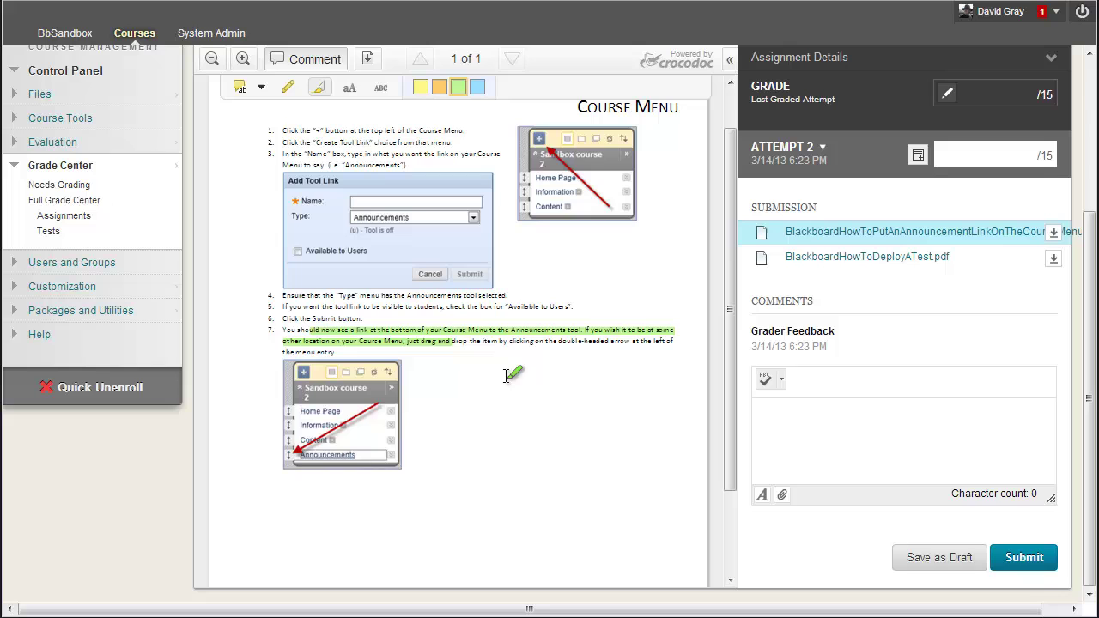
# On the BlackboardHowToDeployATest.pdf submission, draw a green freehand mark near steps 2–3.
pyautogui.click(865, 259)
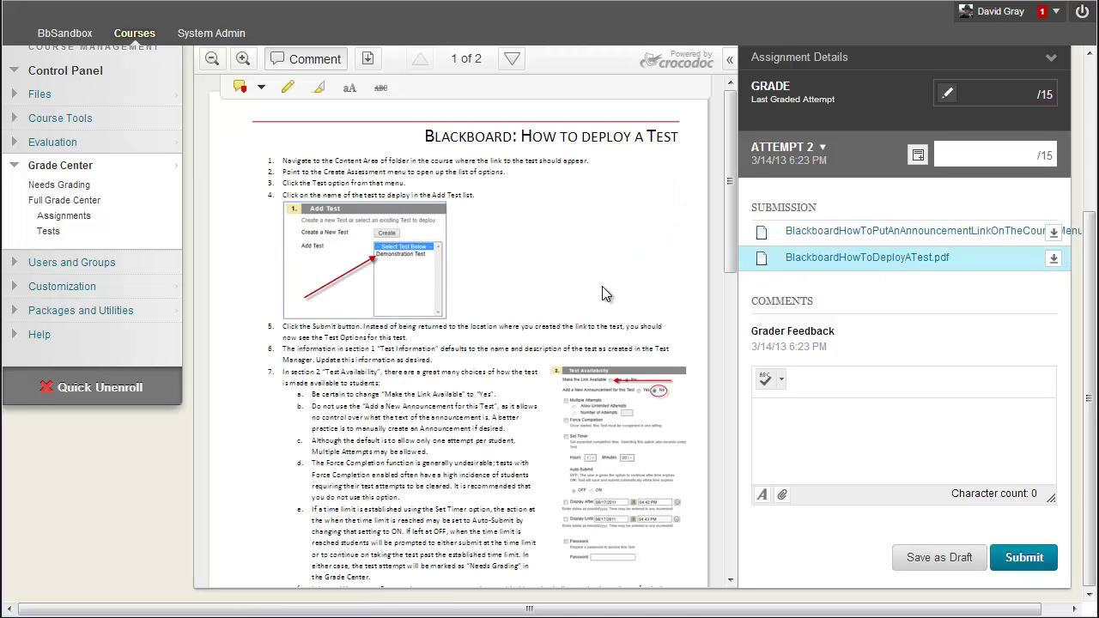
pyautogui.moveTo(729, 202)
pyautogui.mouseDown()
pyautogui.moveTo(720, 272)
pyautogui.moveTo(733, 272)
pyautogui.moveTo(747, 205)
pyautogui.mouseUp()
pyautogui.click(262, 88)
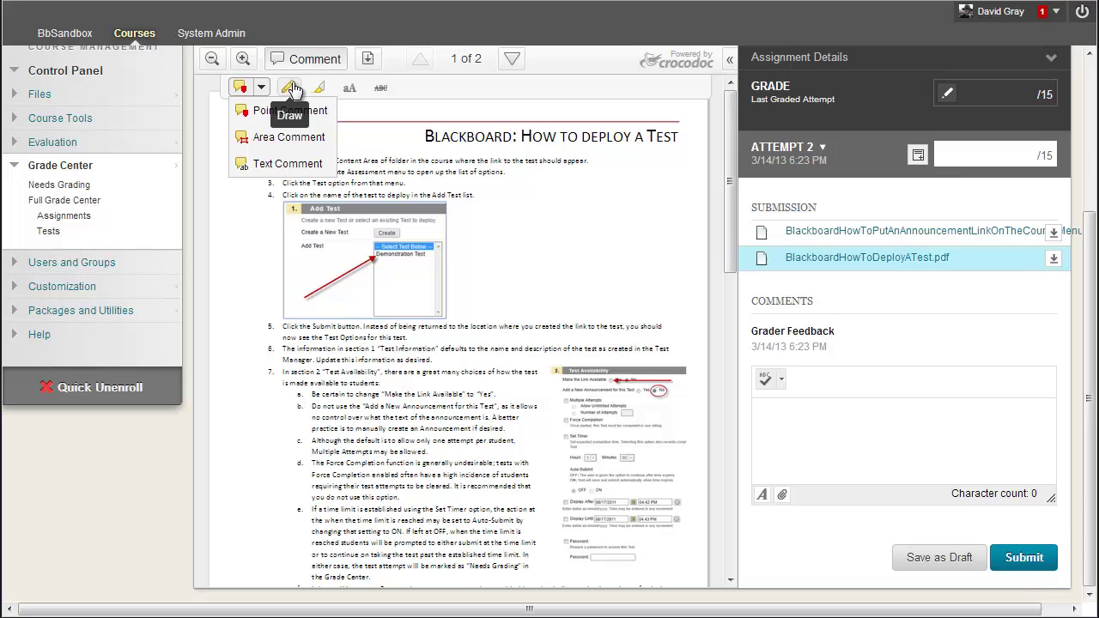
pyautogui.click(289, 87)
pyautogui.click(477, 86)
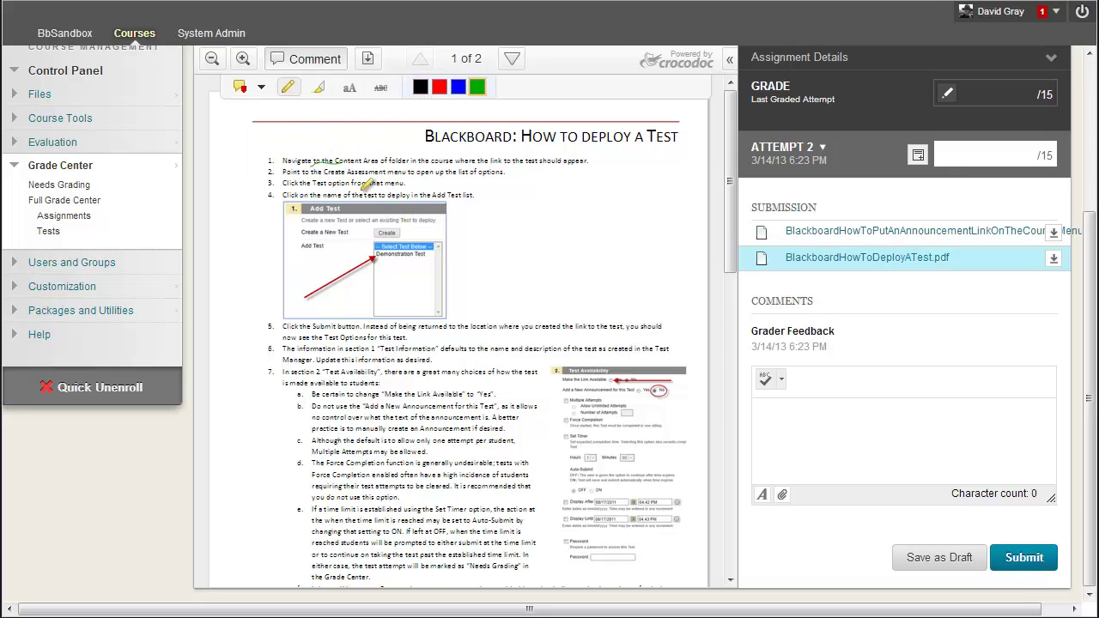
pyautogui.moveTo(362, 189)
pyautogui.mouseDown()
pyautogui.moveTo(350, 169)
pyautogui.moveTo(386, 176)
pyautogui.mouseUp()
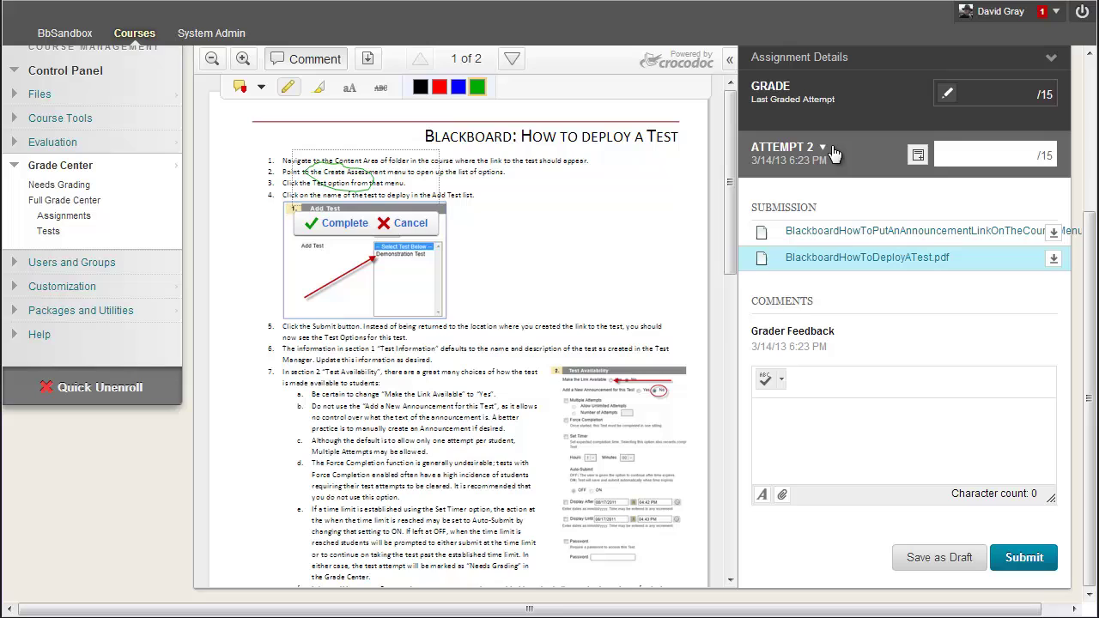
# Grade Attempt 2 as 14 out of 15 and submit it.
pyautogui.click(970, 153)
pyautogui.write('14')
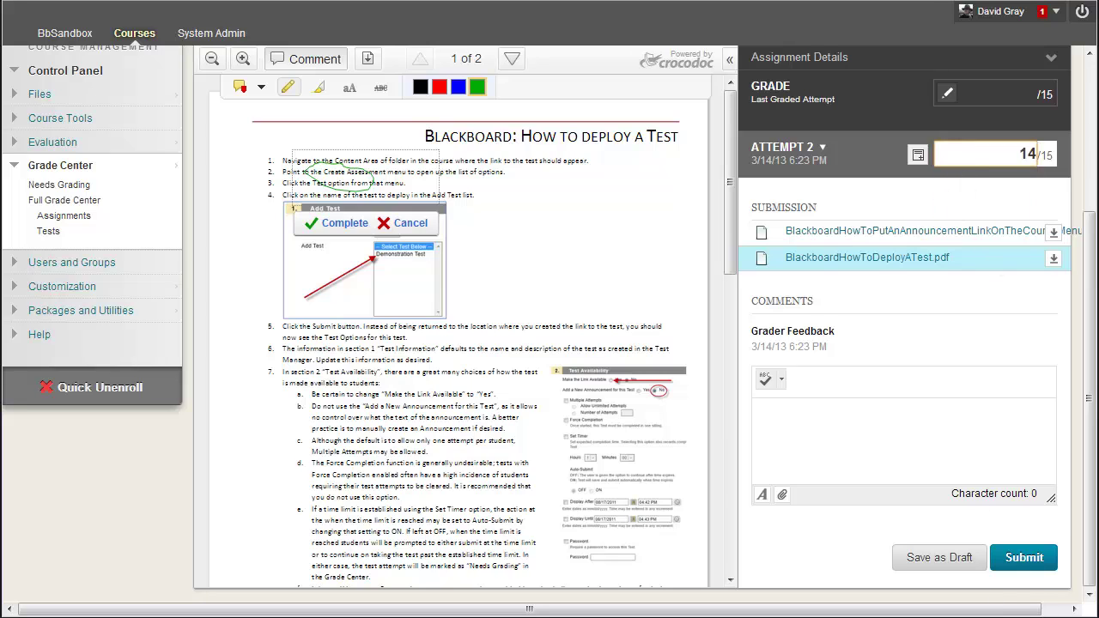
pyautogui.click(1028, 559)
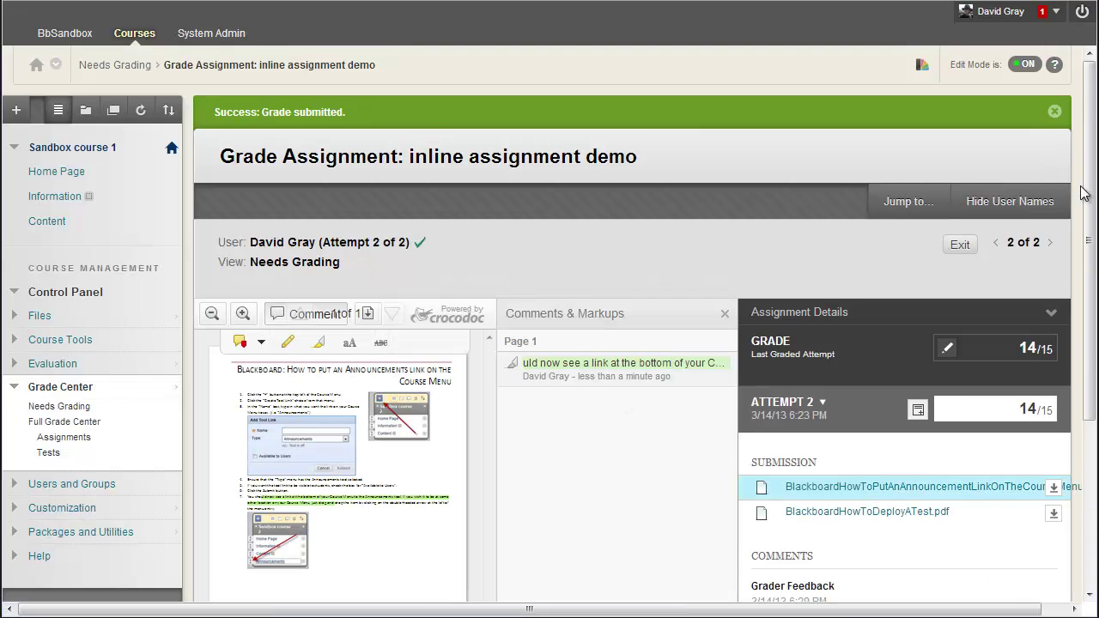
# Go back to Attempt 1's Blackboard Essentials.pptx and scroll through its slides.
pyautogui.click(995, 242)
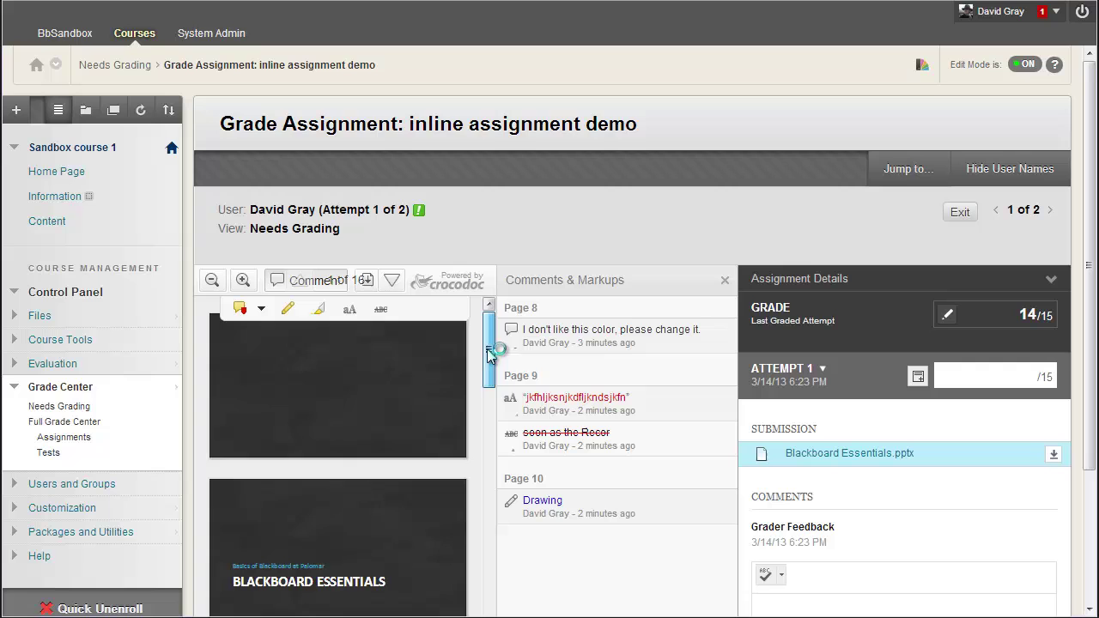
pyautogui.scroll(-1, 491, 380)
pyautogui.moveTo(490, 380); pyautogui.dragTo(490, 535)
pyautogui.scroll(-4, 730, 521)
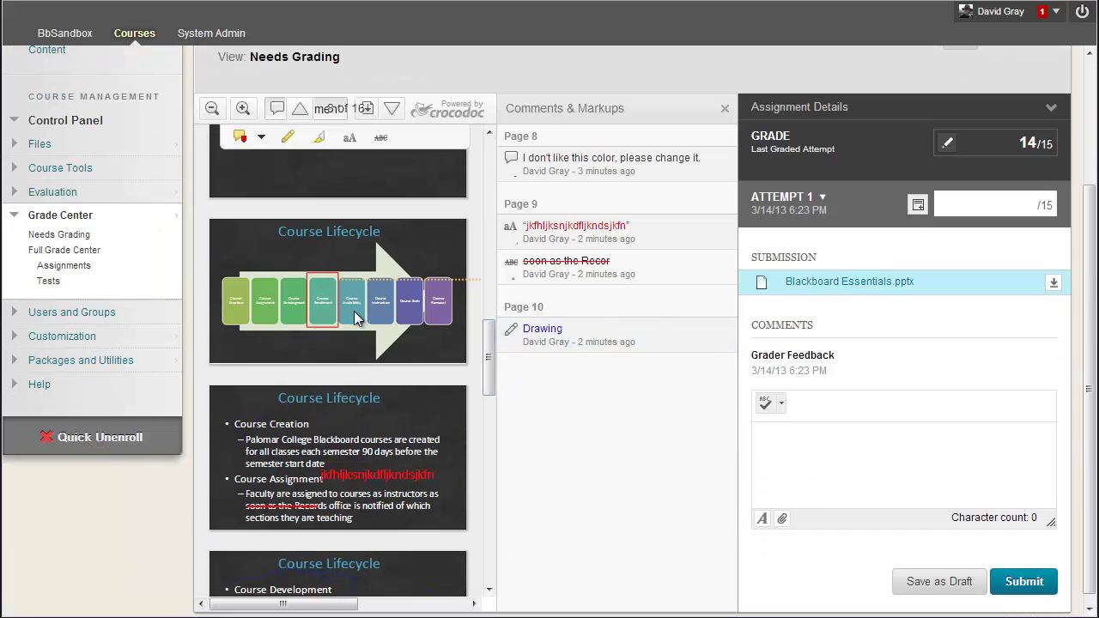
pyautogui.moveTo(298, 605); pyautogui.dragTo(271, 599)
# Grade Attempt 1 as 10 out of 15 and submit it.
pyautogui.click(997, 203)
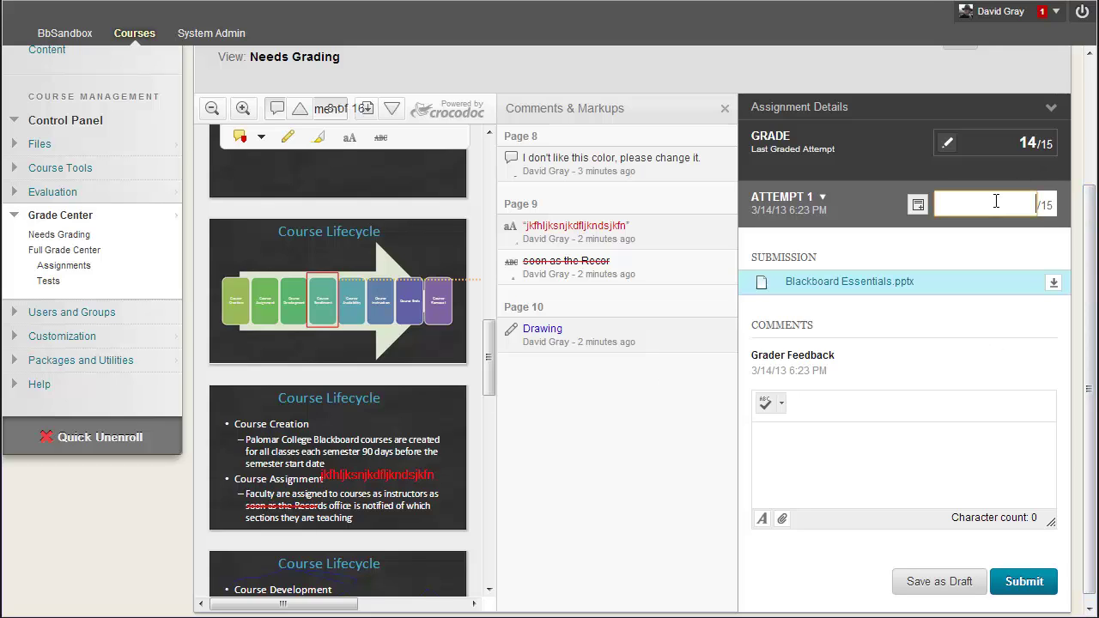
pyautogui.write('10')
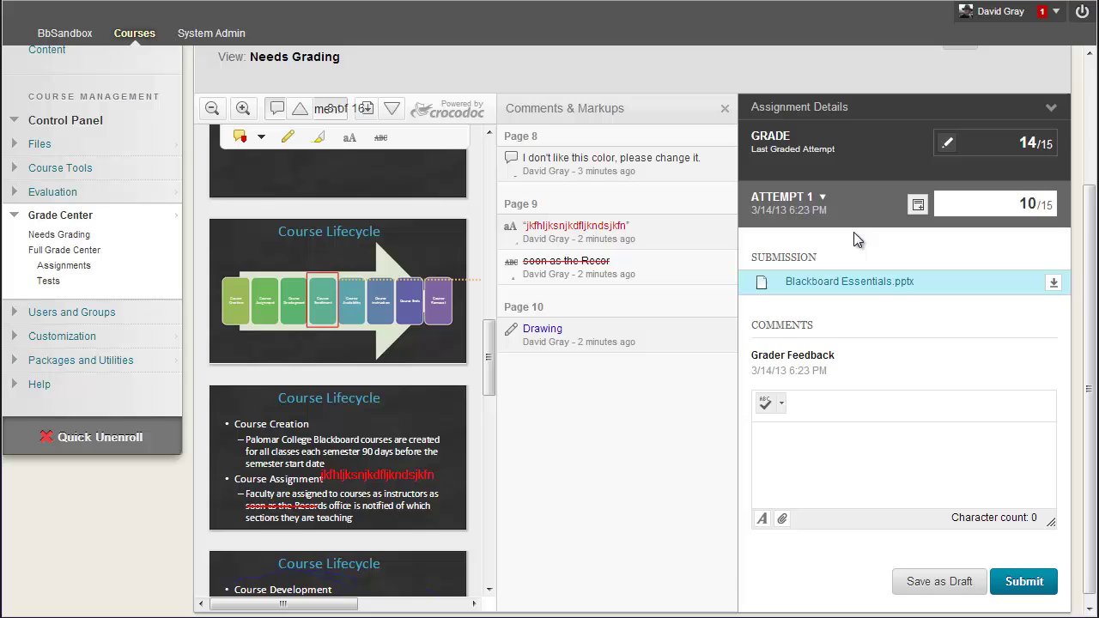
pyautogui.click(1033, 581)
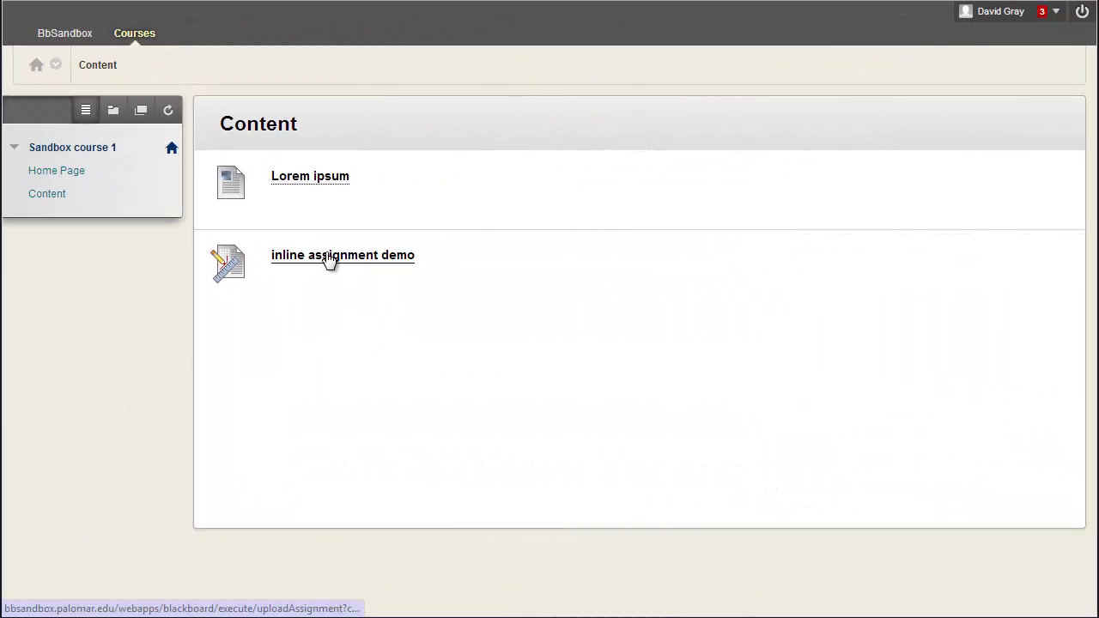
# Open the inline assignment demo submission history and view Attempt 1 with its 10/15 grade.
pyautogui.click(329, 256)
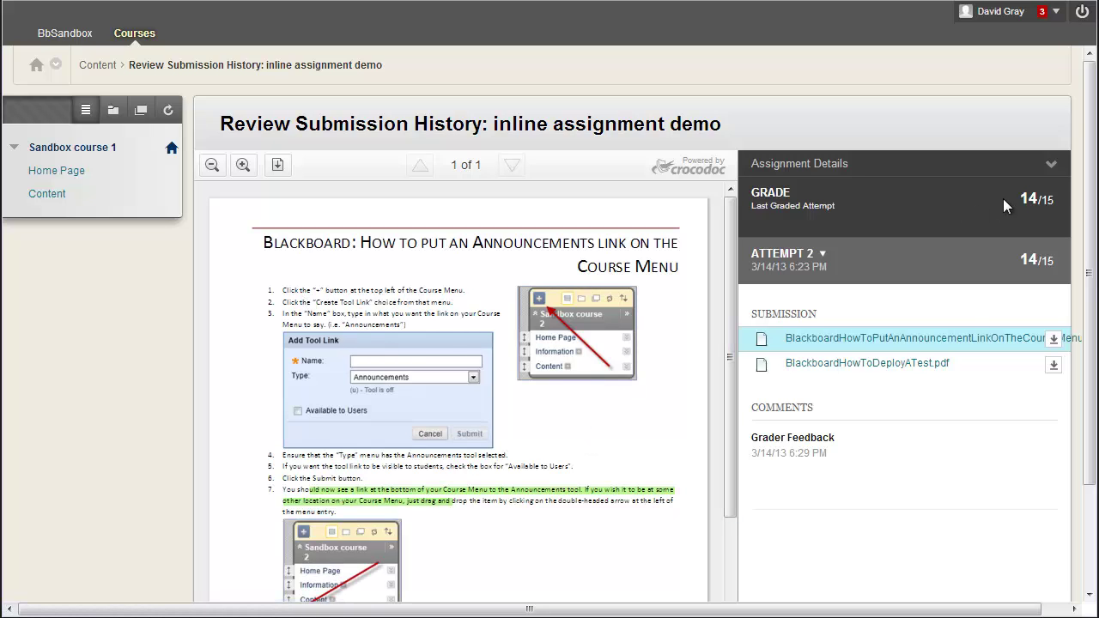
pyautogui.click(775, 263)
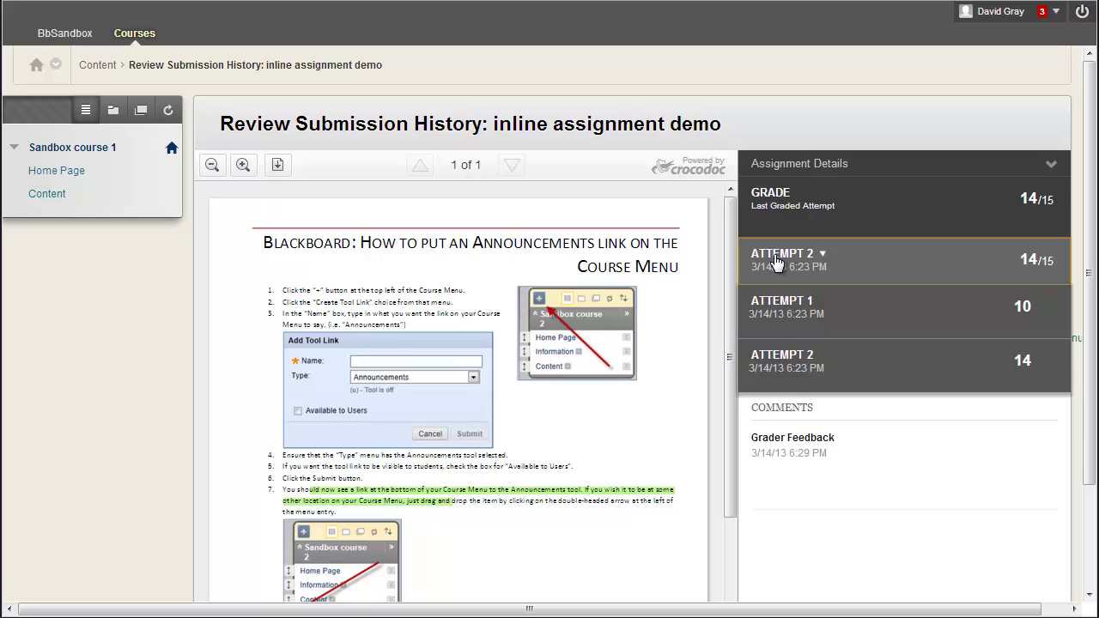
pyautogui.click(787, 311)
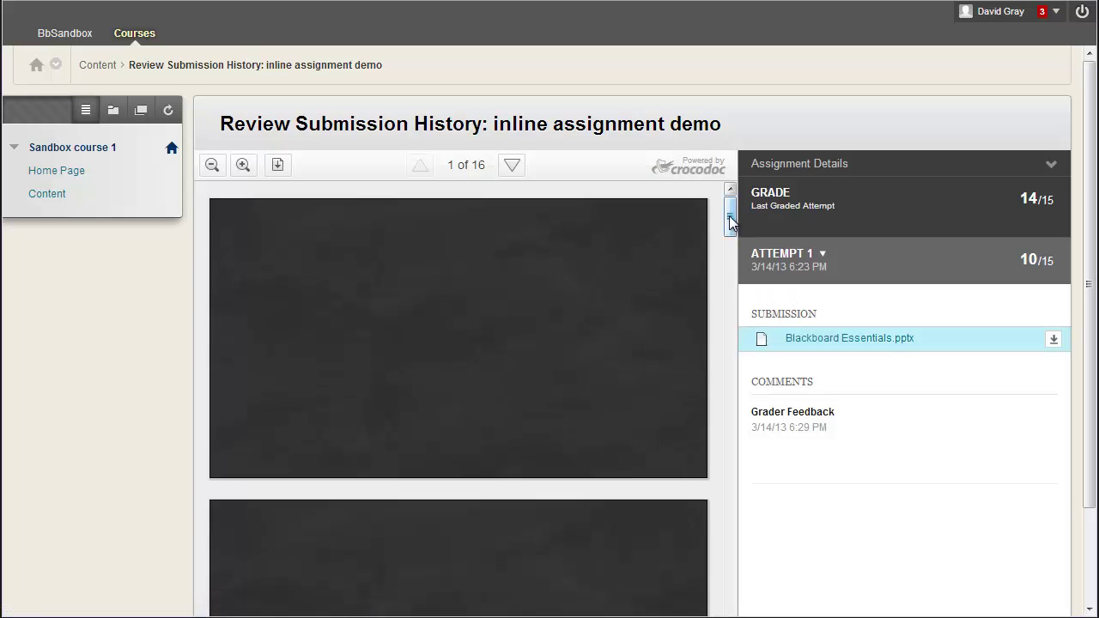
# Scroll Attempt 1's slides down to slide 9 to see the red markups.
pyautogui.scroll(-3, 717, 273)
pyautogui.scroll(-10, 715, 313)
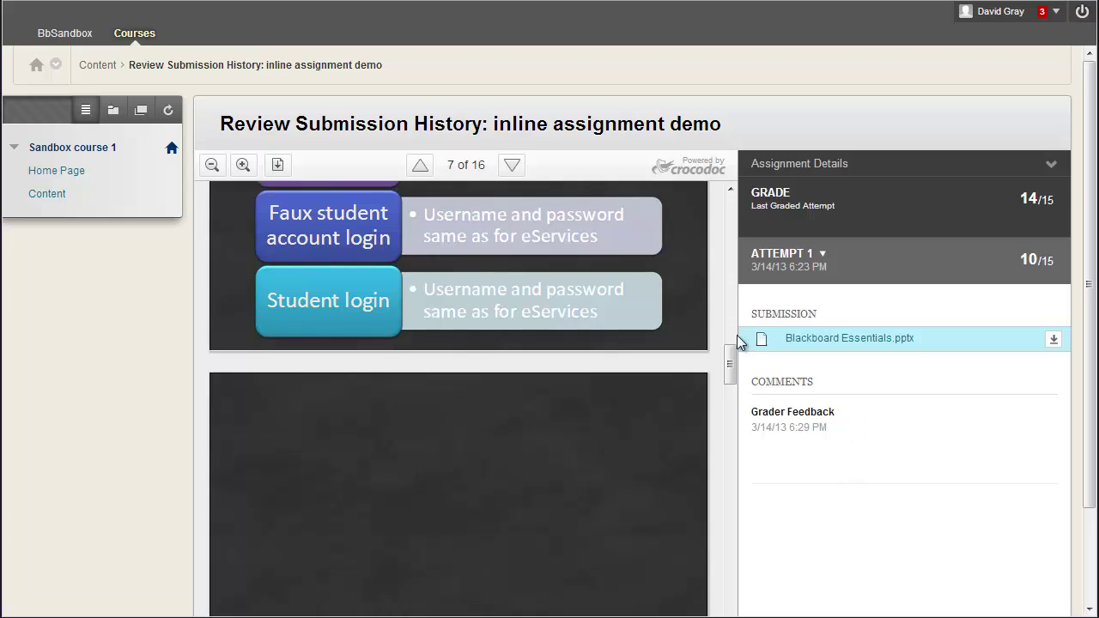
pyautogui.moveTo(731, 368); pyautogui.dragTo(731, 419)
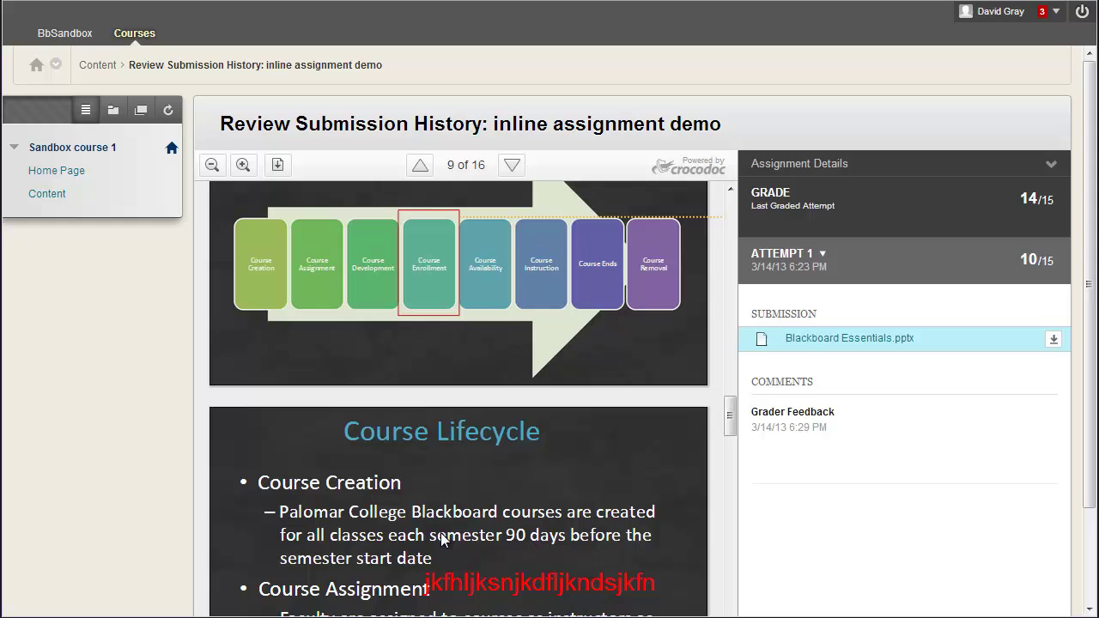
pyautogui.scroll(-3, 803, 509)
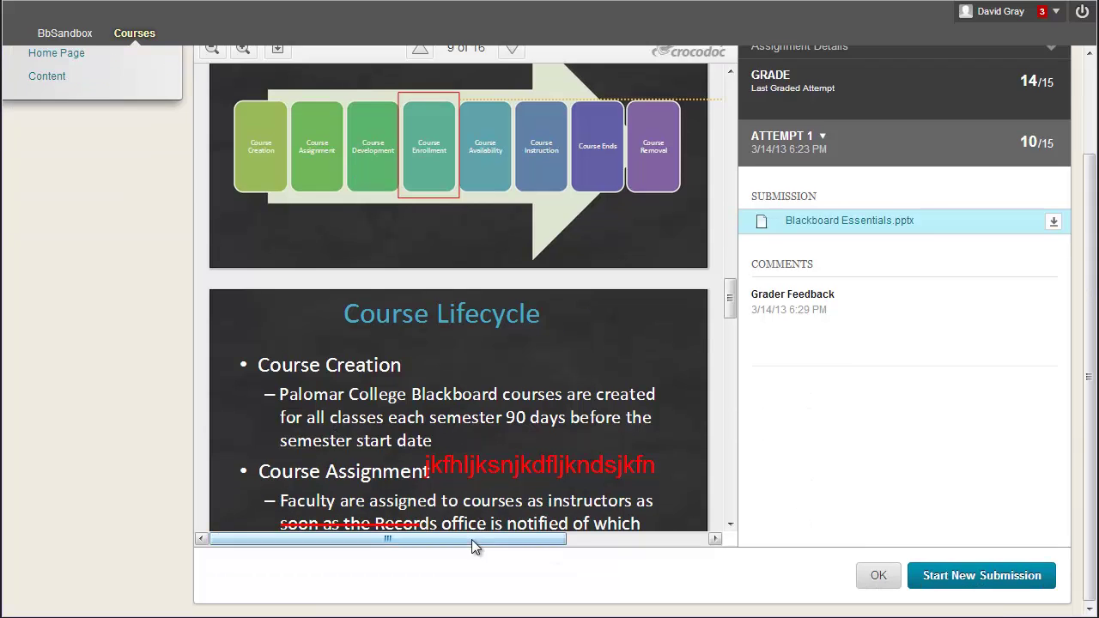
pyautogui.moveTo(471, 539)
pyautogui.mouseDown()
pyautogui.moveTo(601, 564)
pyautogui.moveTo(480, 535)
pyautogui.mouseUp()
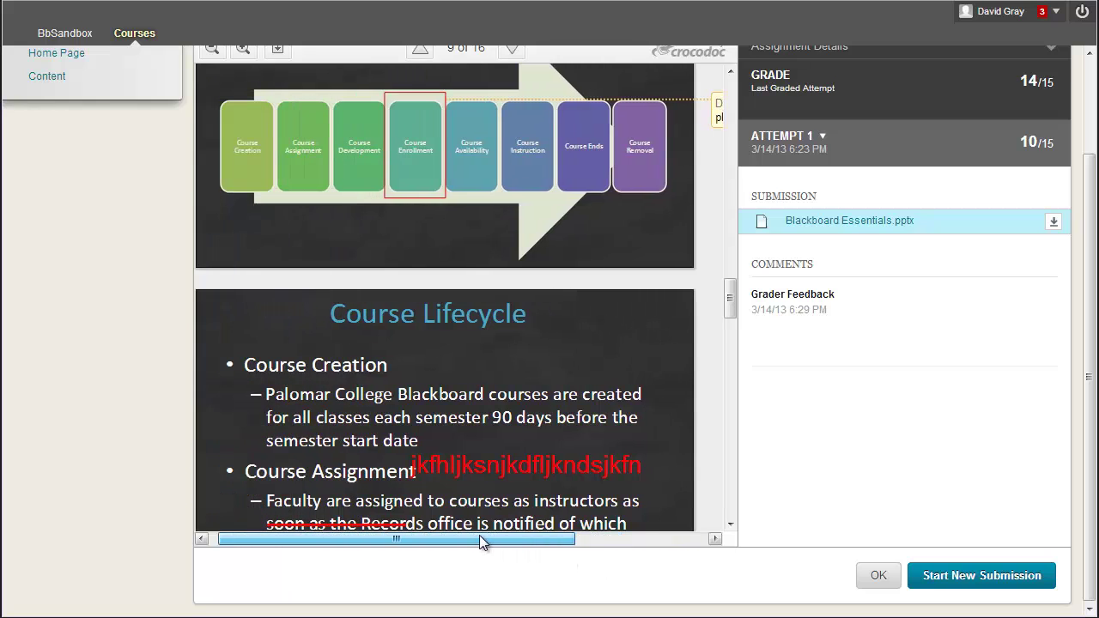
pyautogui.click(797, 140)
# Switch to Attempt 2 and view its BlackboardHowToDeployATest.pdf submission.
pyautogui.click(787, 246)
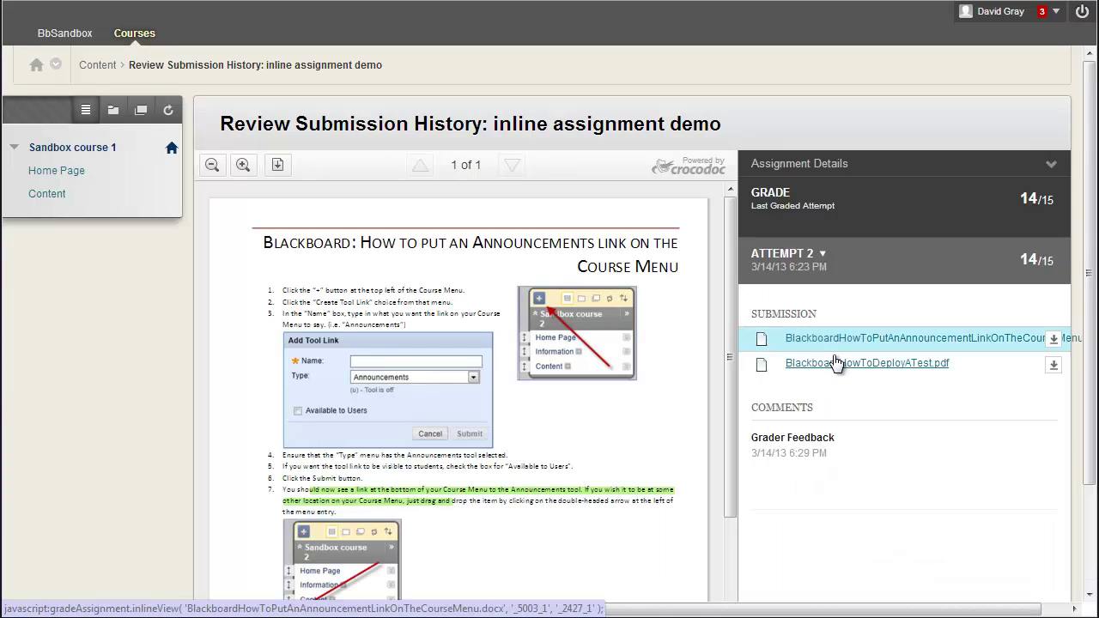
pyautogui.scroll(-2, 612, 416)
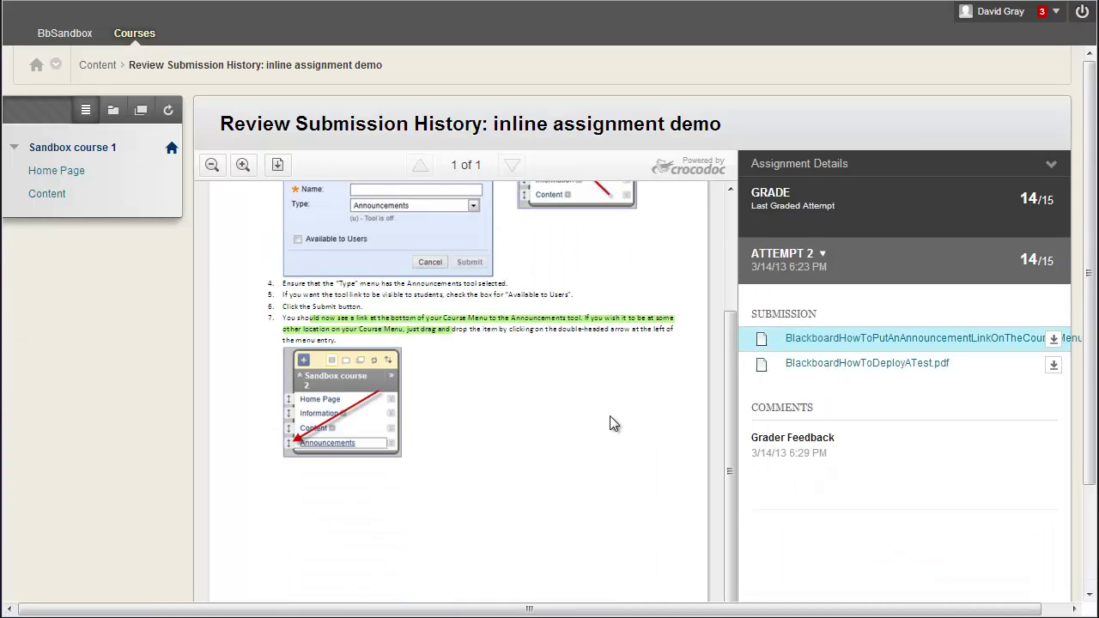
pyautogui.click(808, 365)
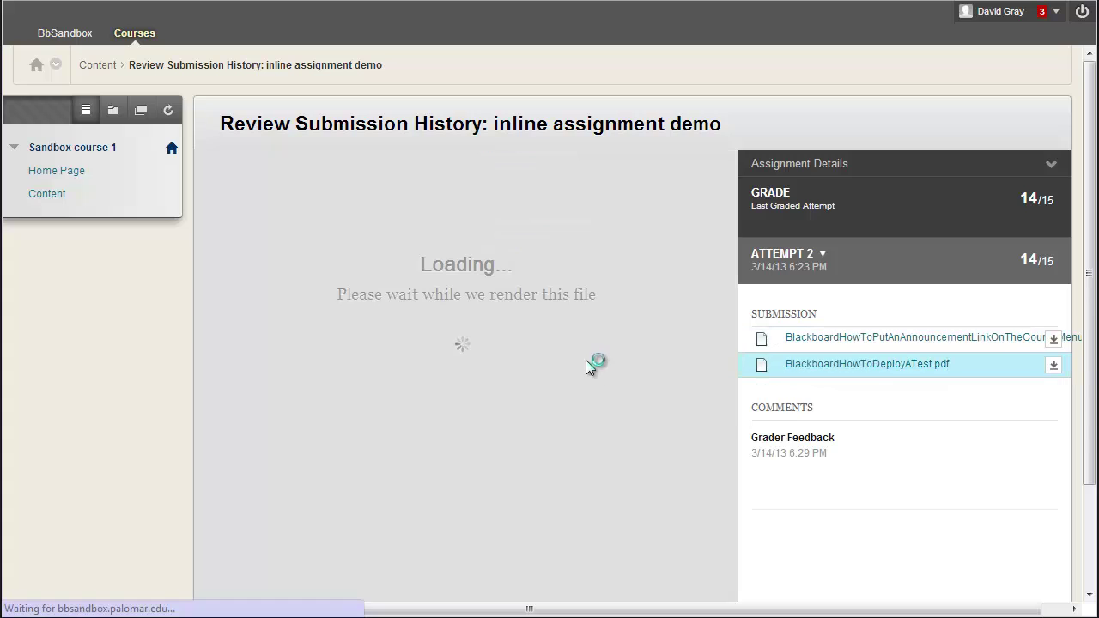
pyautogui.scroll(-2, 616, 352)
pyautogui.scroll(-10, 615, 349)
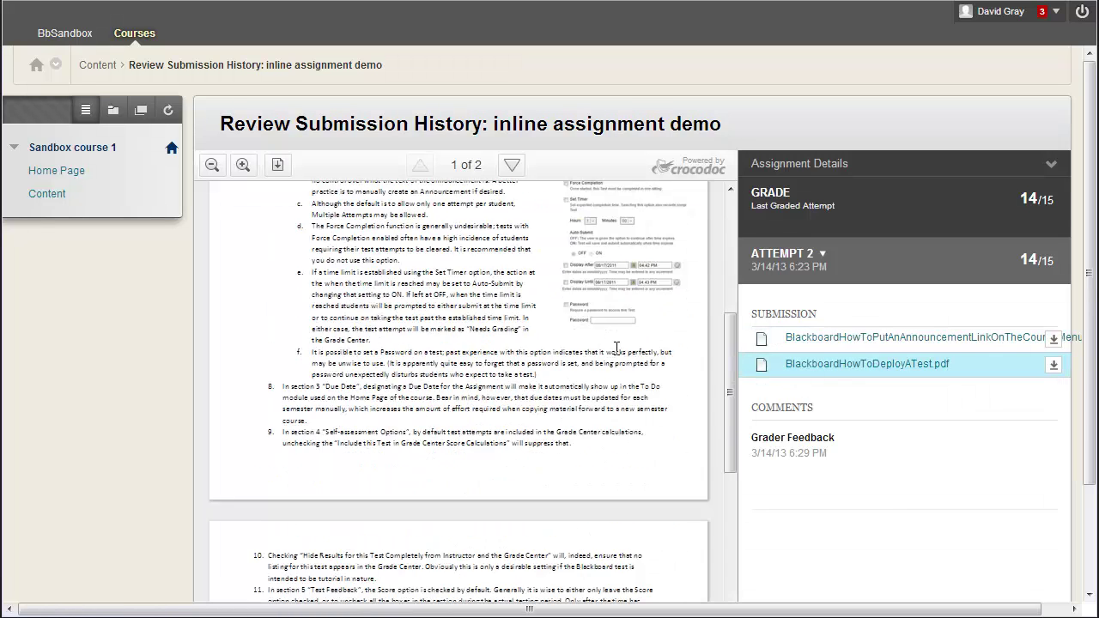
pyautogui.scroll(15, 617, 356)
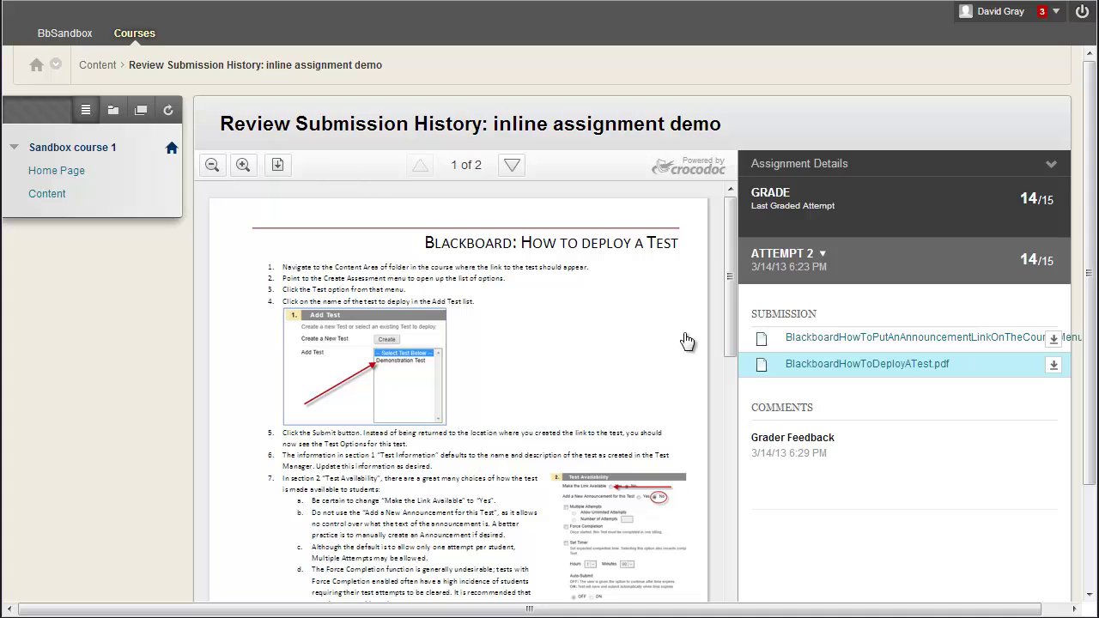
# View the Announcements-link file, check its download options, and close them without downloading.
pyautogui.click(838, 338)
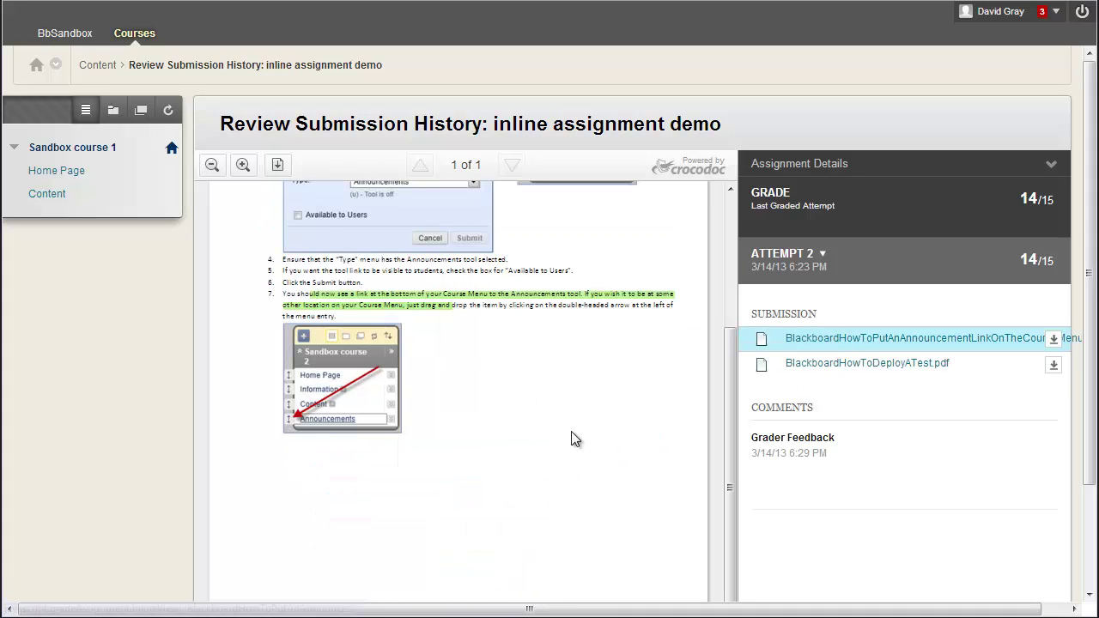
pyautogui.scroll(3, 567, 438)
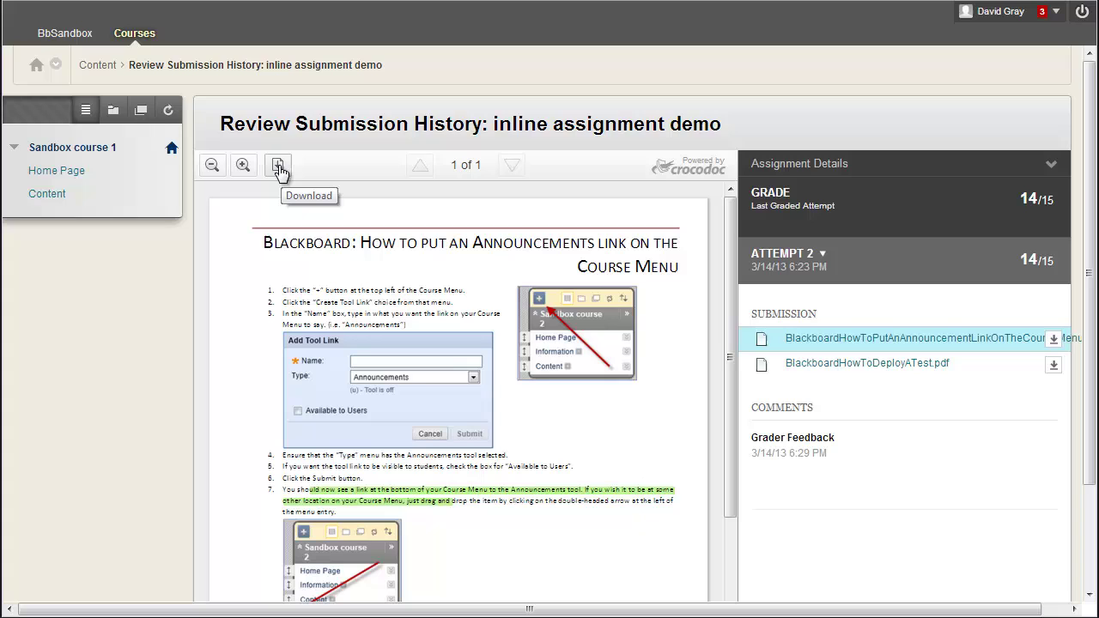
pyautogui.click(279, 168)
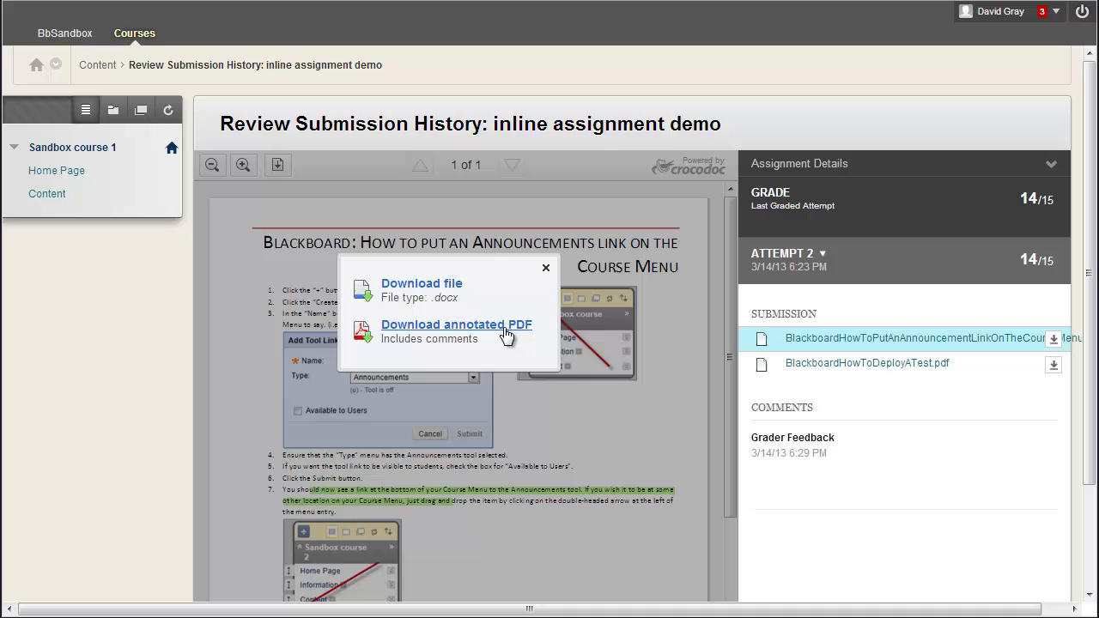
pyautogui.click(546, 269)
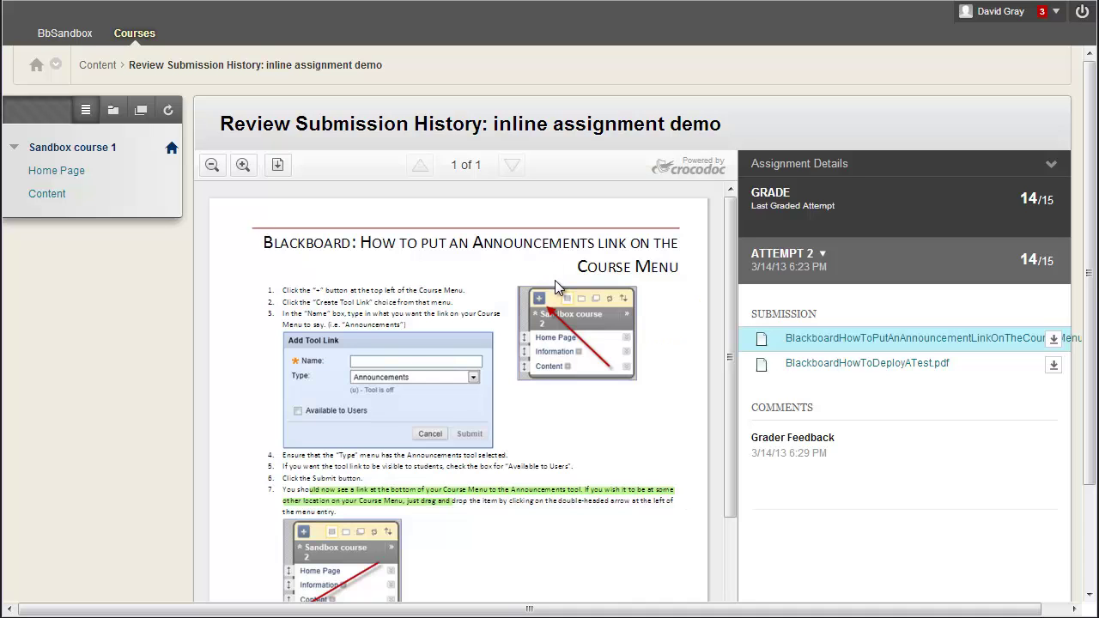